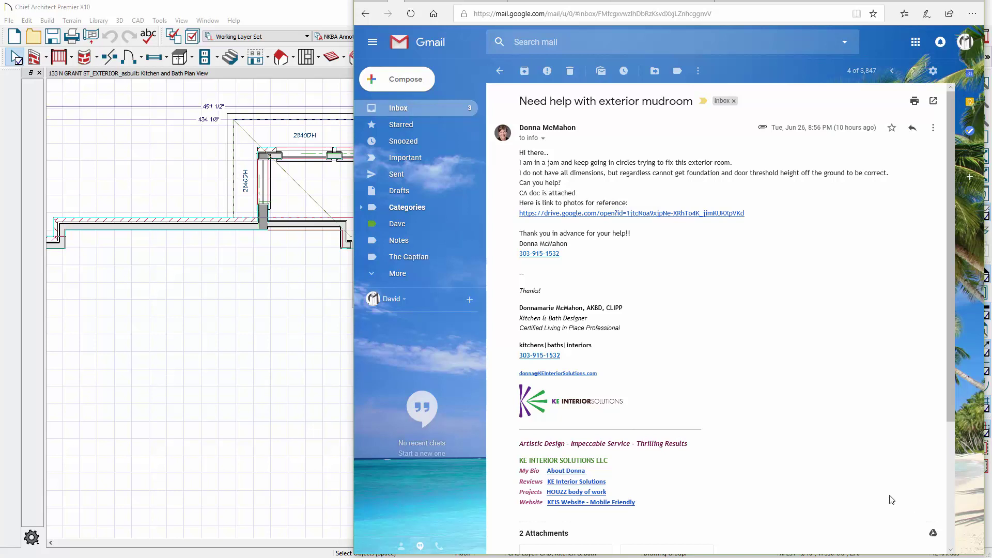
Look at the exterior mudroom reference photo in the browser, and switch to the house floor plan in Chief Architect.
left_click(454, 2)
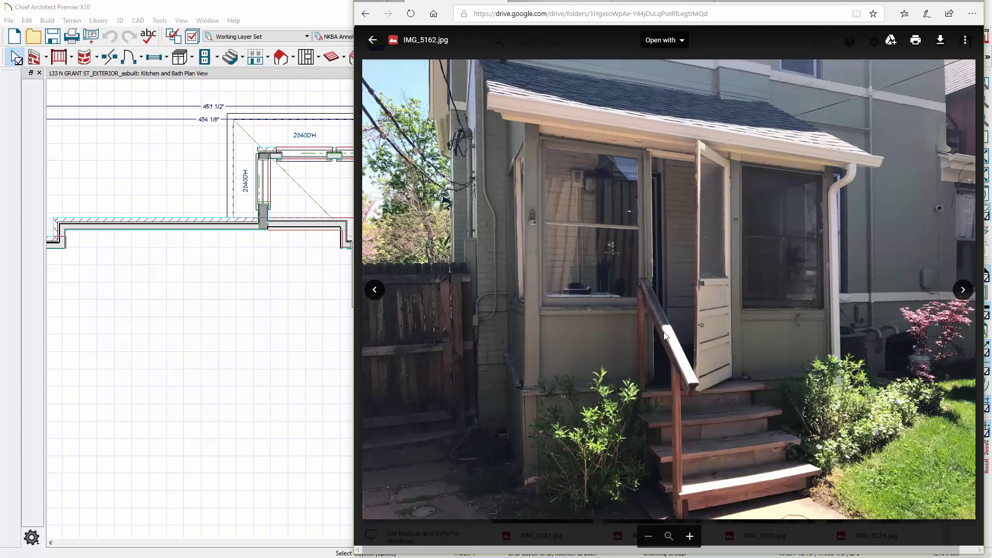
left_click(334, 249)
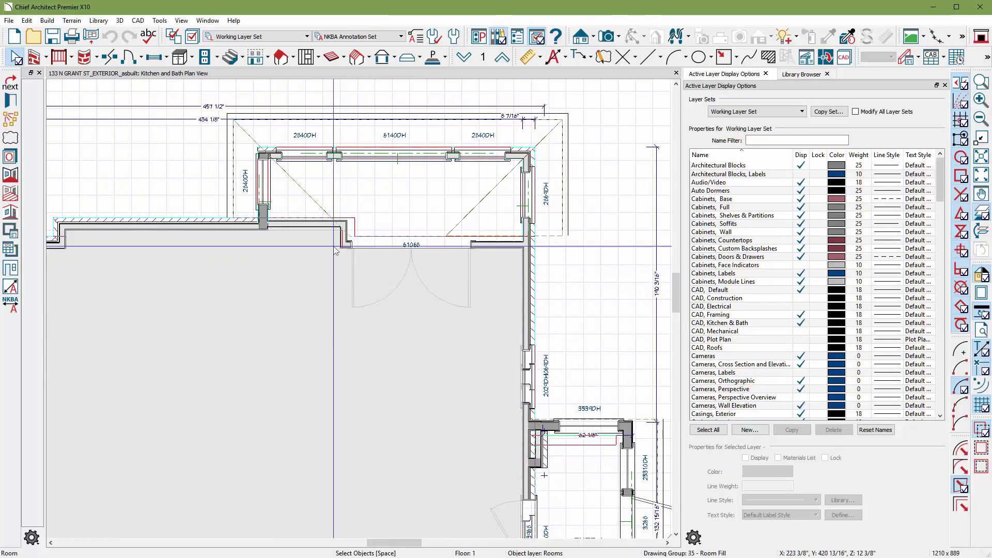
scroll(334, 249, "down", 6)
left_click(628, 158)
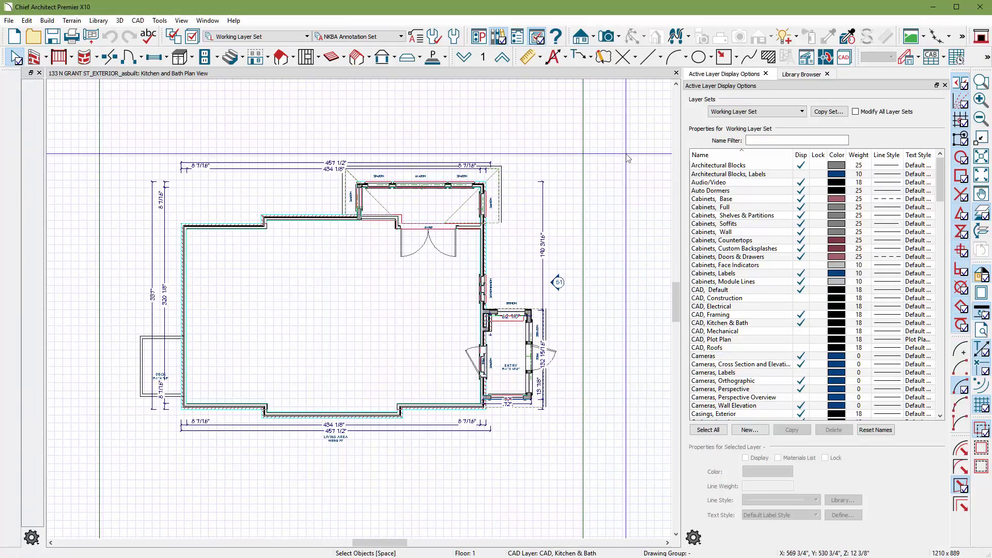
scroll(401, 217, "up", 3)
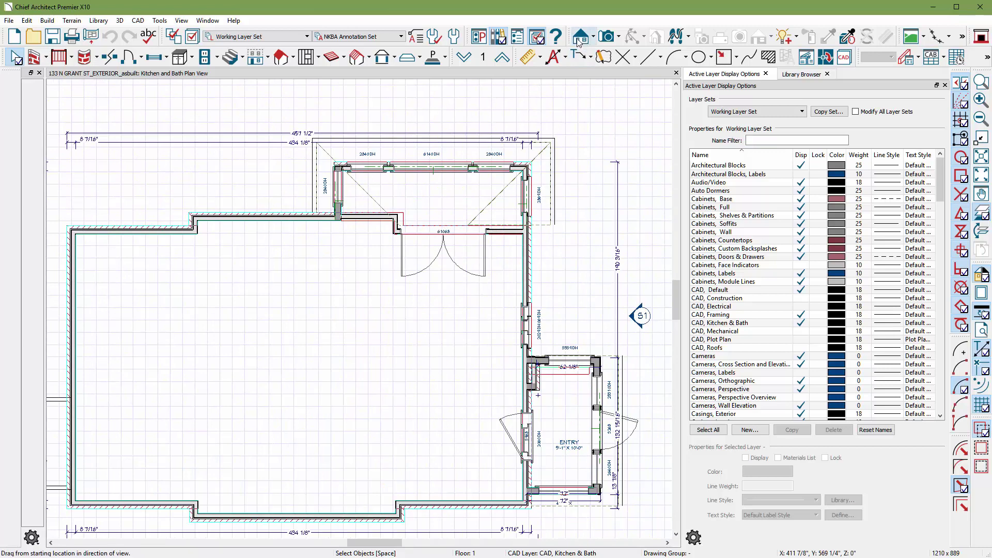
Create a cross section/elevation view from inside the entry room, looking toward the lower end of the plan.
left_click(581, 41)
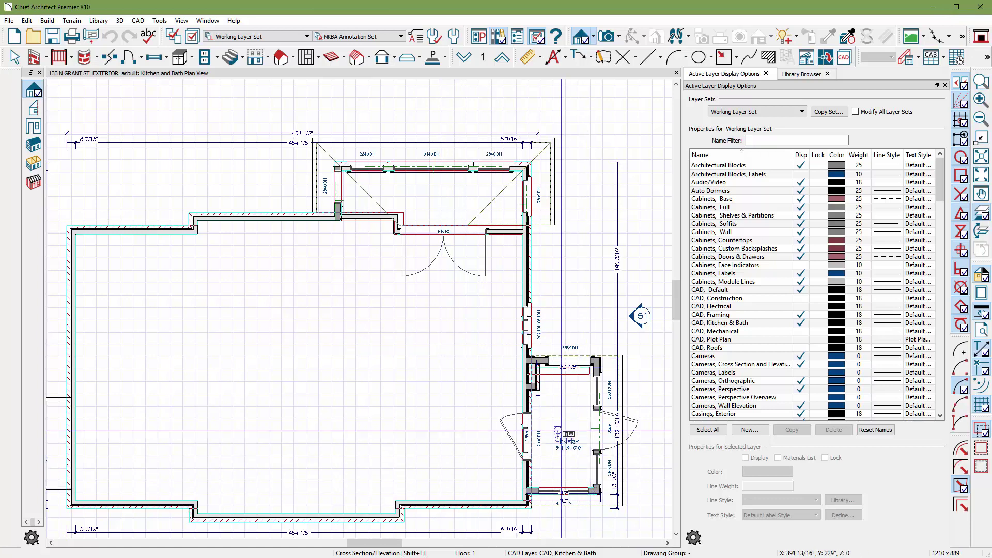
scroll(561, 430, "down", 2)
scroll(533, 311, "up", 4)
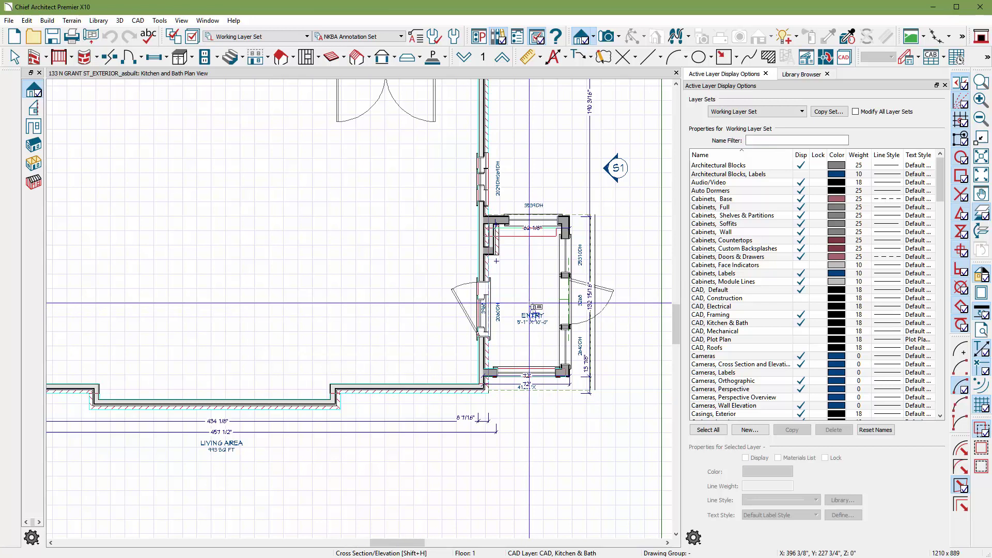
left_click_drag(529, 303, 537, 464)
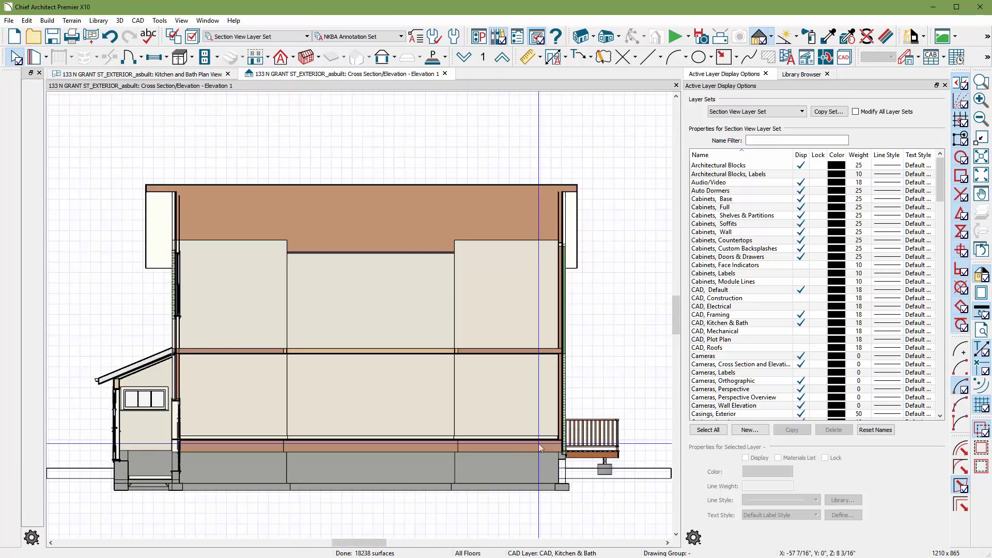
Review the structure heights of the main first-floor room beside the entry in its Room Specification and close it without changes.
scroll(620, 287, "down", 3)
scroll(344, 411, "up", 4)
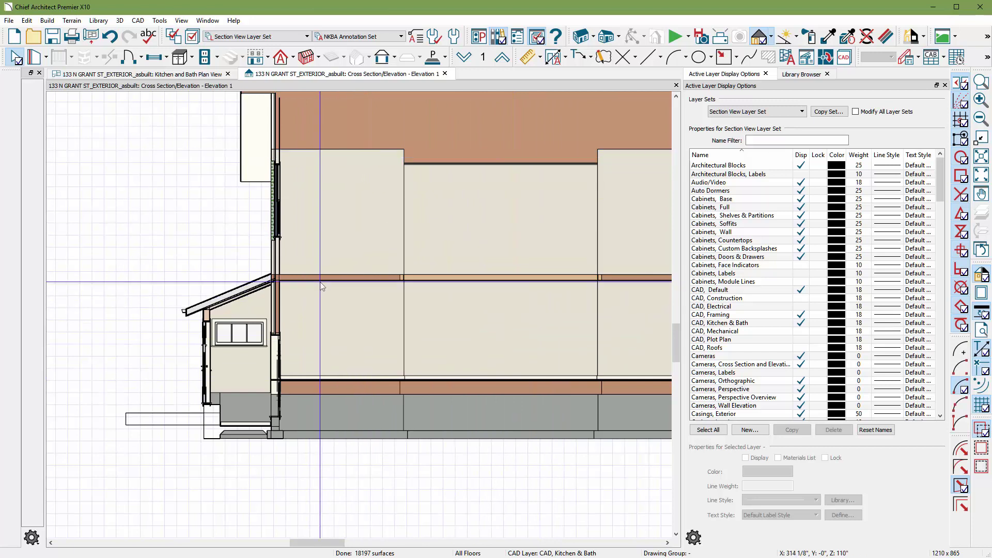
left_click(328, 189)
left_click(497, 220)
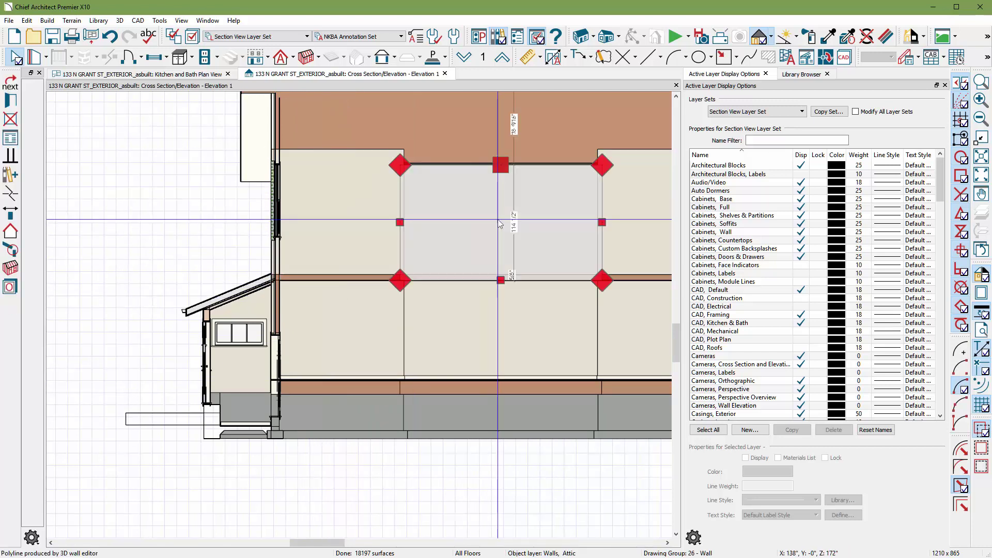
left_click(328, 225)
left_click(348, 344)
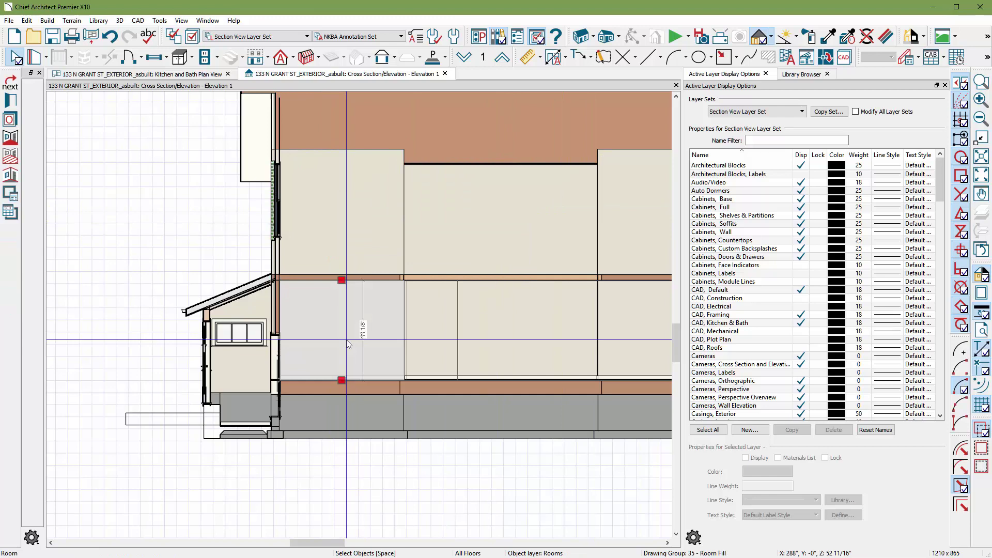
scroll(347, 344, "up", 3)
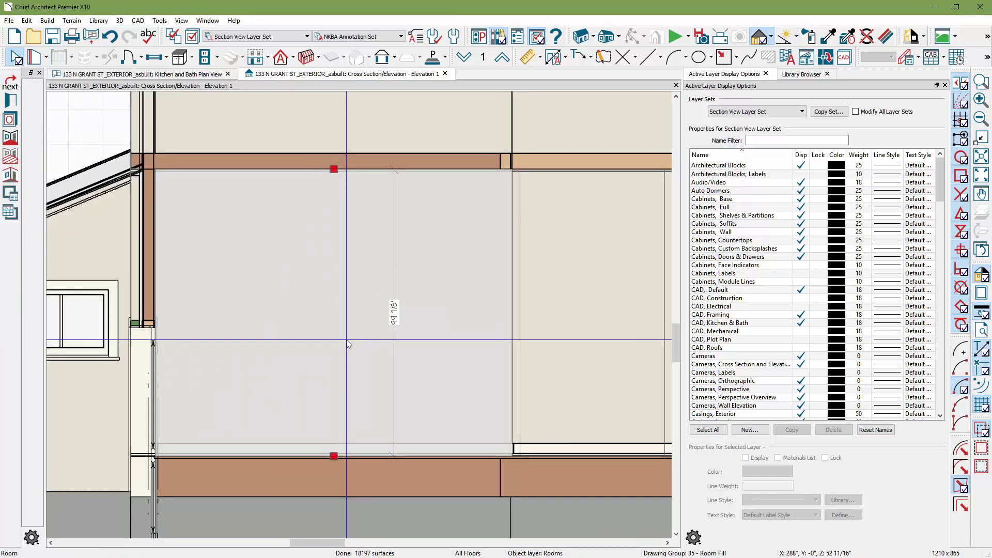
double_click(347, 344)
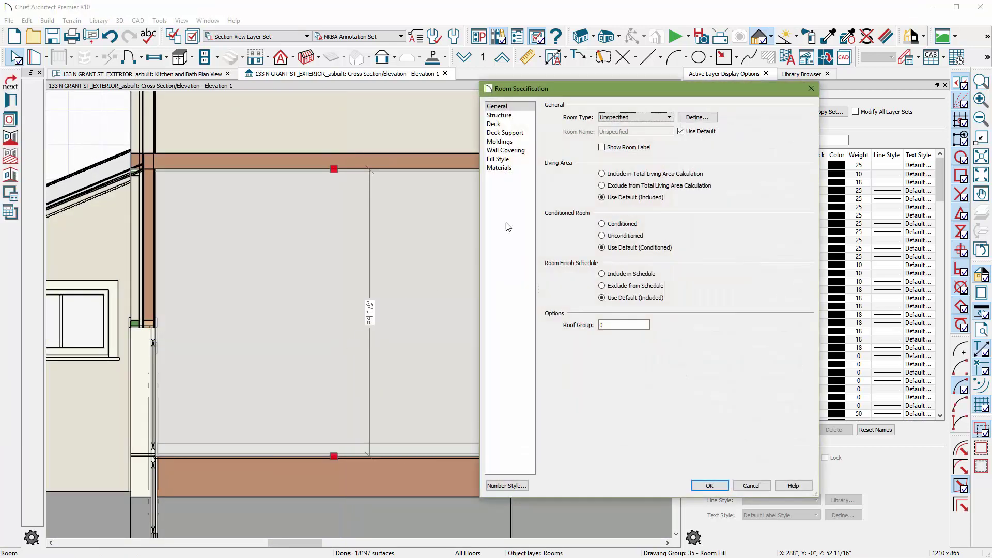
left_click(516, 119)
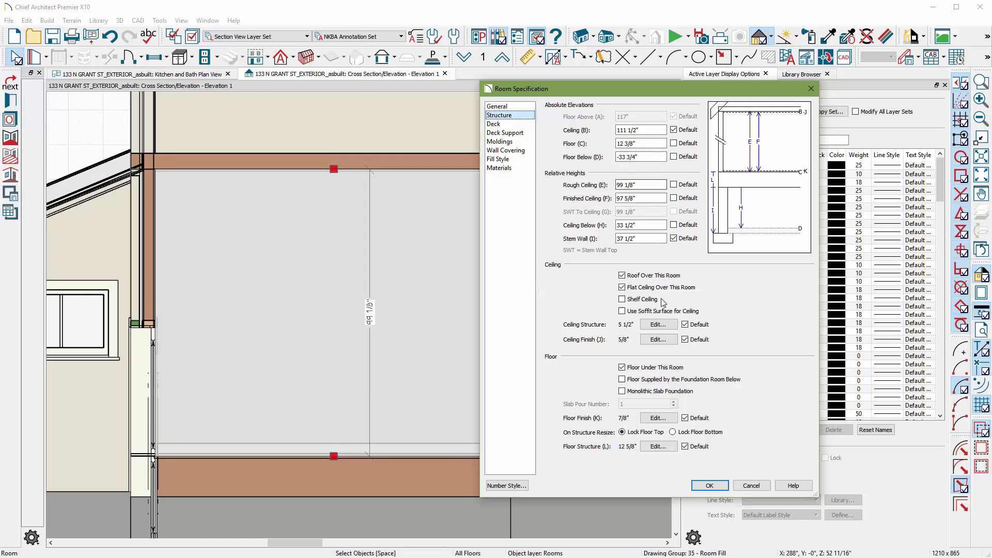
left_click(751, 486)
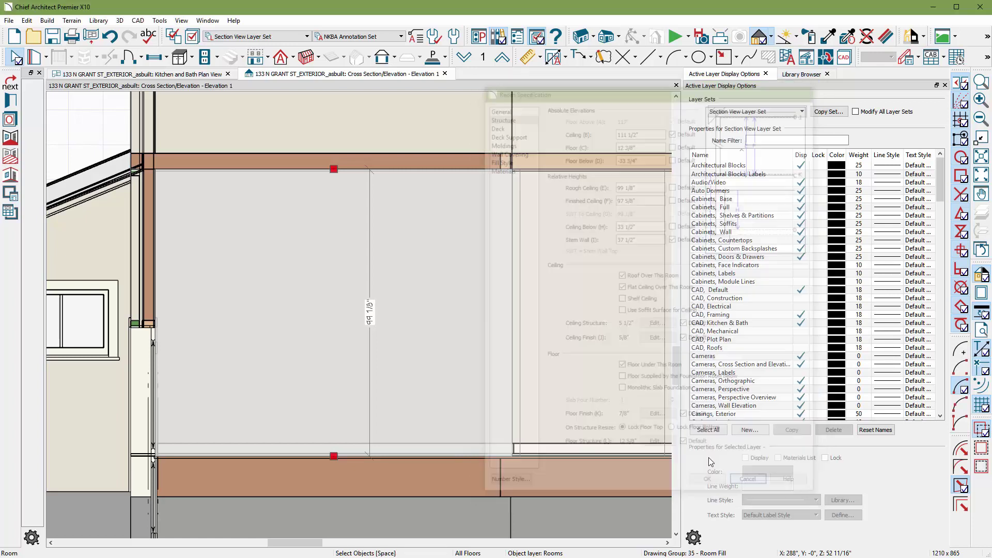
Examine the entry room's floor, slab and ceiling heights against the main house in the section view.
scroll(472, 258, "down", 2)
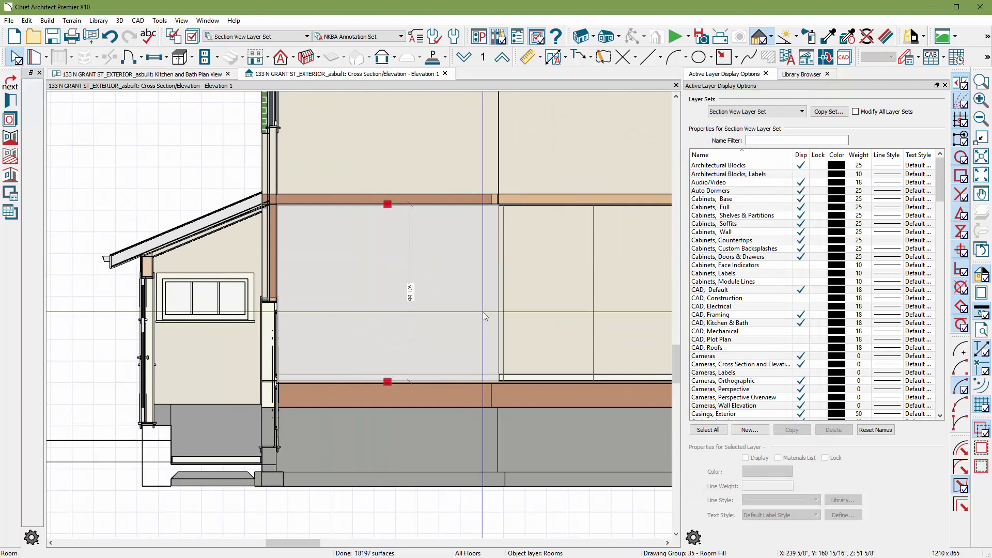
scroll(482, 311, "down", 2)
scroll(343, 405, "up", 3)
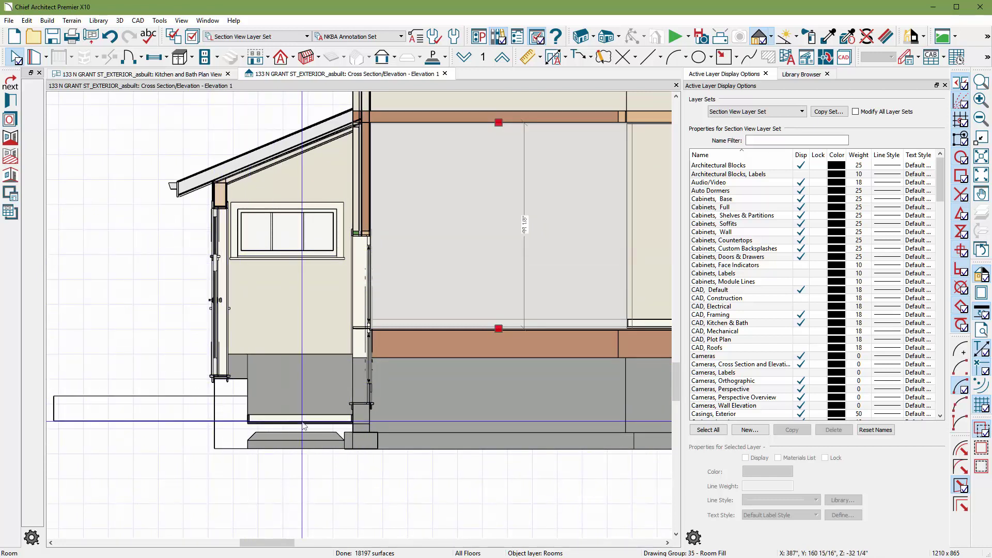
left_click(291, 313)
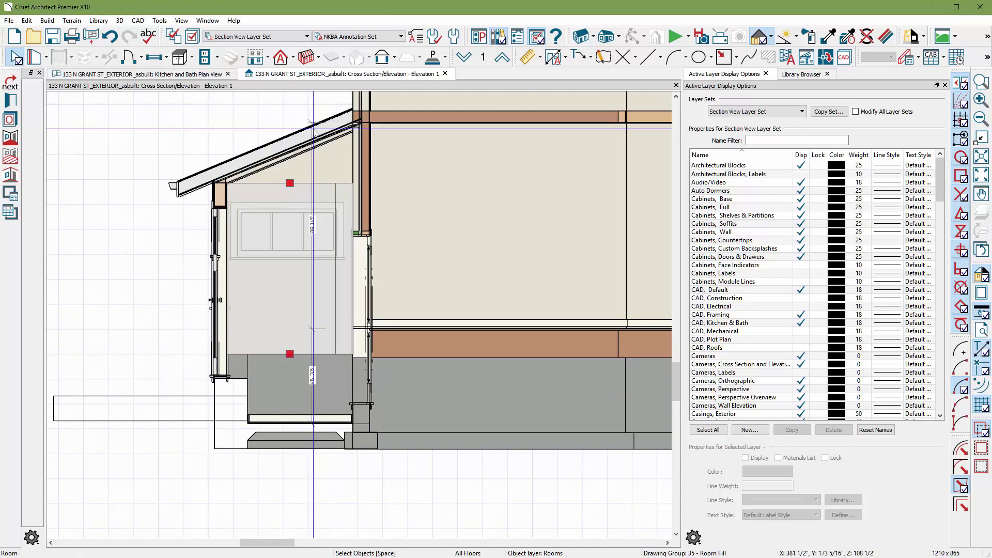
scroll(193, 369, "down", 2)
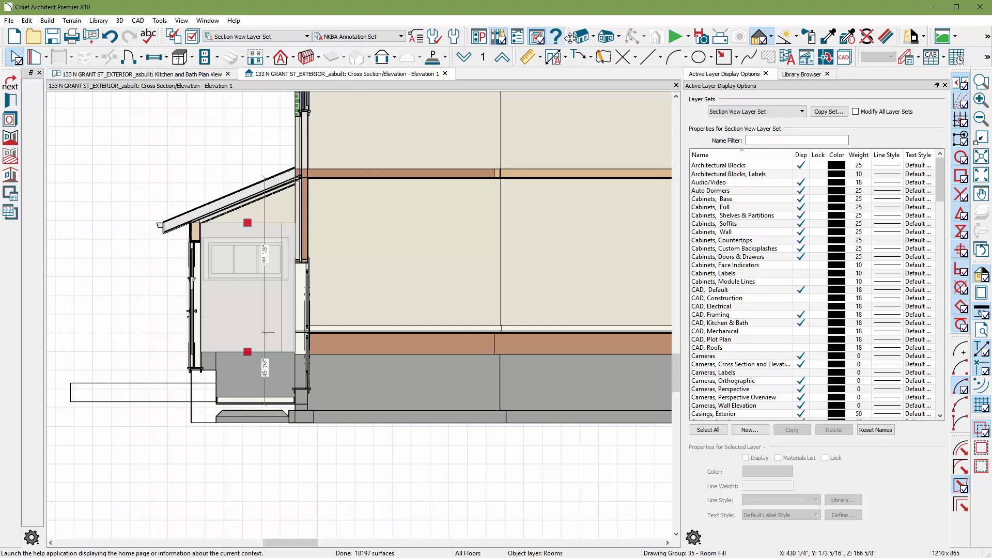
Create a Perspective Full Overview of the house and inspect the mudroom and its door into the house.
left_click(605, 36)
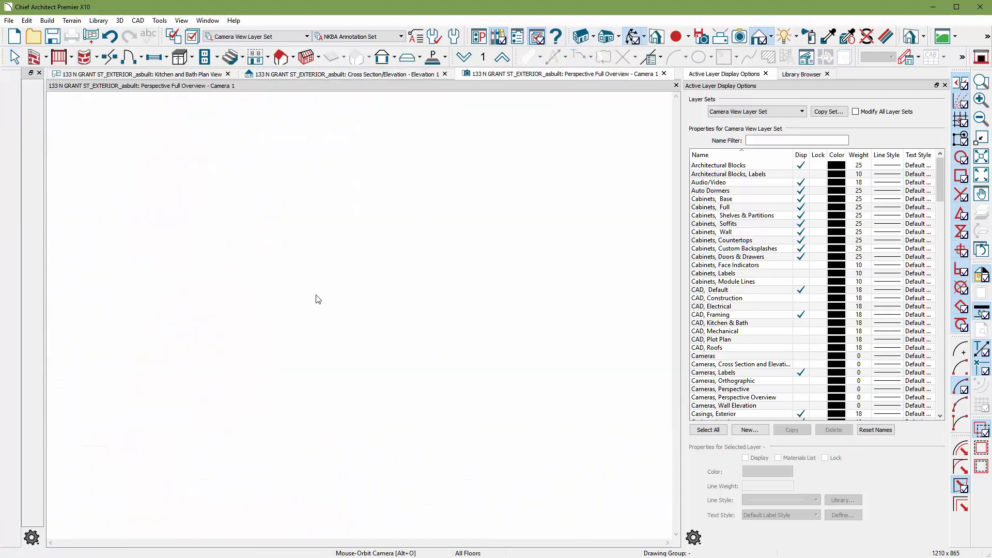
scroll(365, 304, "up", 3)
left_click_drag(466, 298, 302, 254)
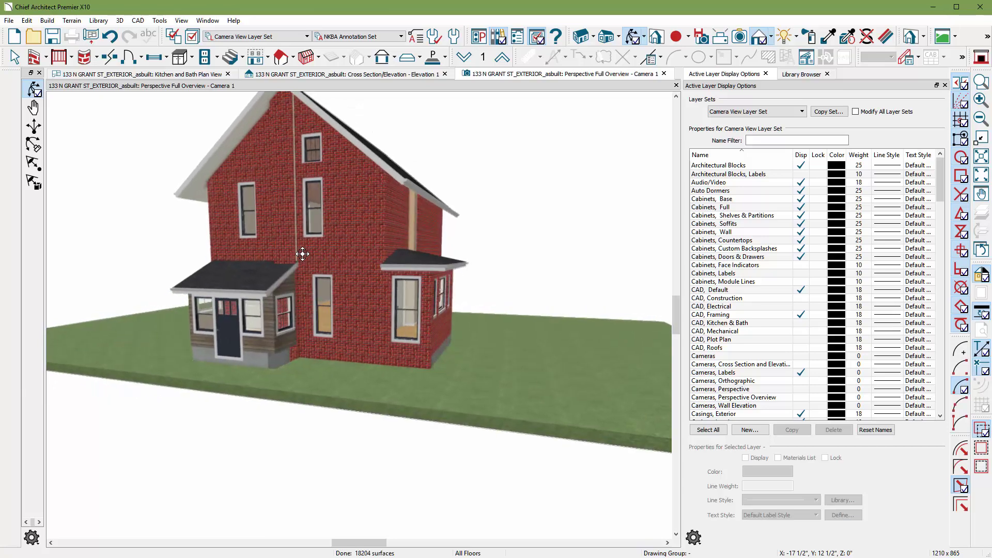
scroll(297, 281, "up", 5)
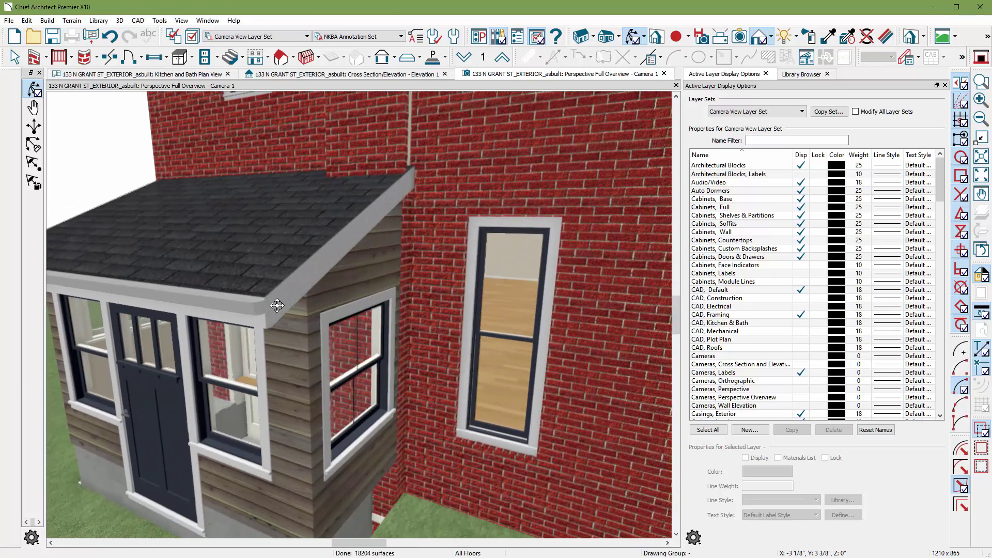
scroll(248, 393, "up", 5)
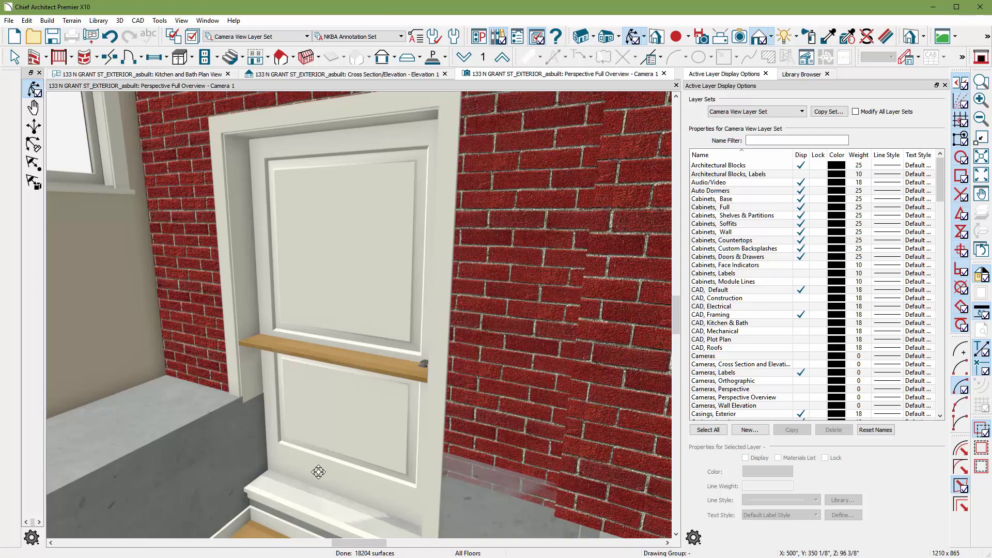
scroll(318, 471, "down", 5)
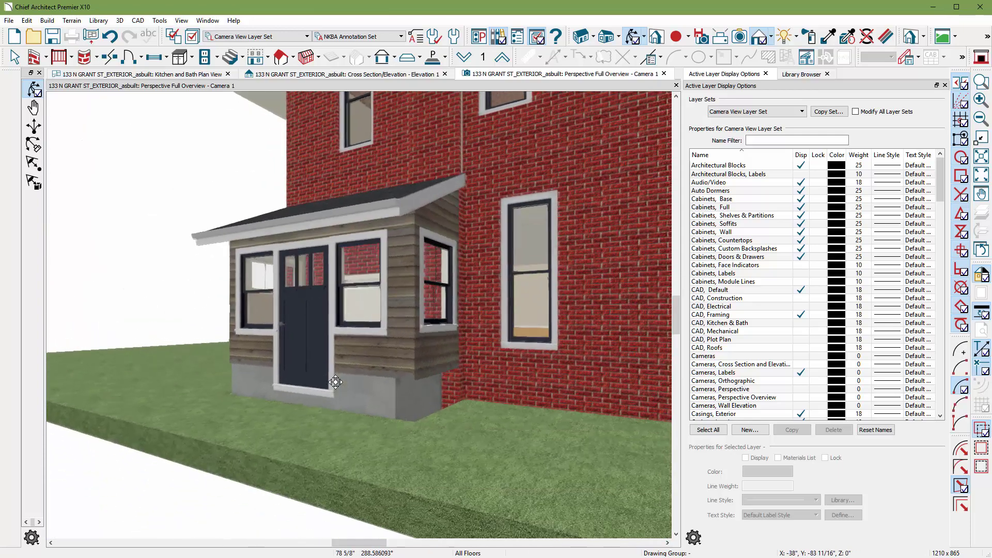
Set the Floor to Bottom value of the interior door between the main room and the mudroom to 0.
left_click_drag(336, 382, 84, 392)
scroll(189, 316, "up", 3)
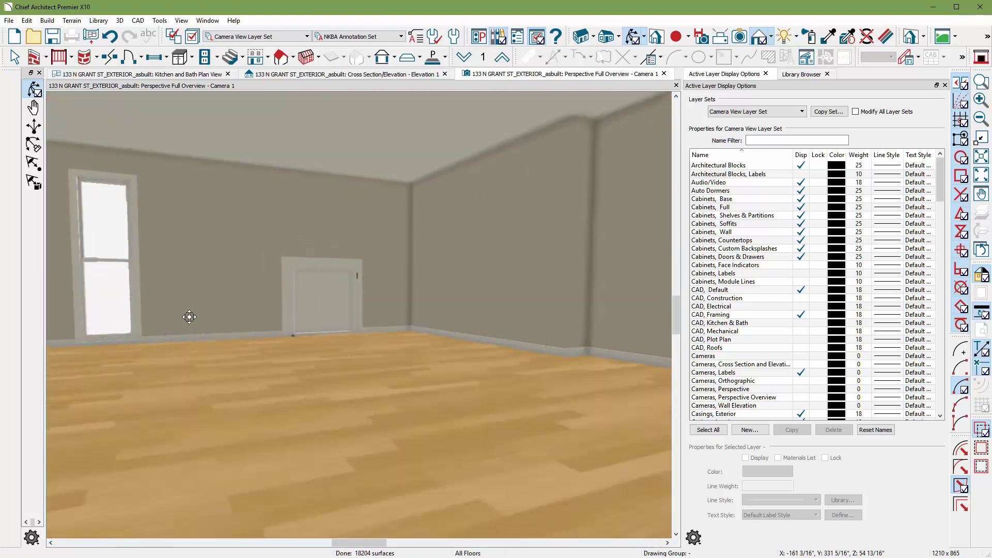
scroll(287, 230, "up", 4)
scroll(356, 257, "down", 3)
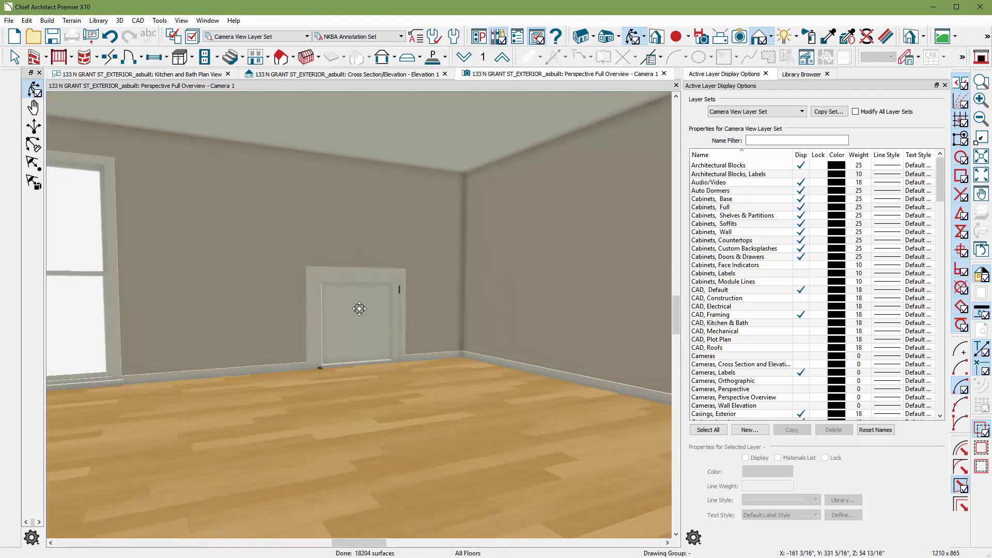
left_click_drag(359, 308, 362, 309)
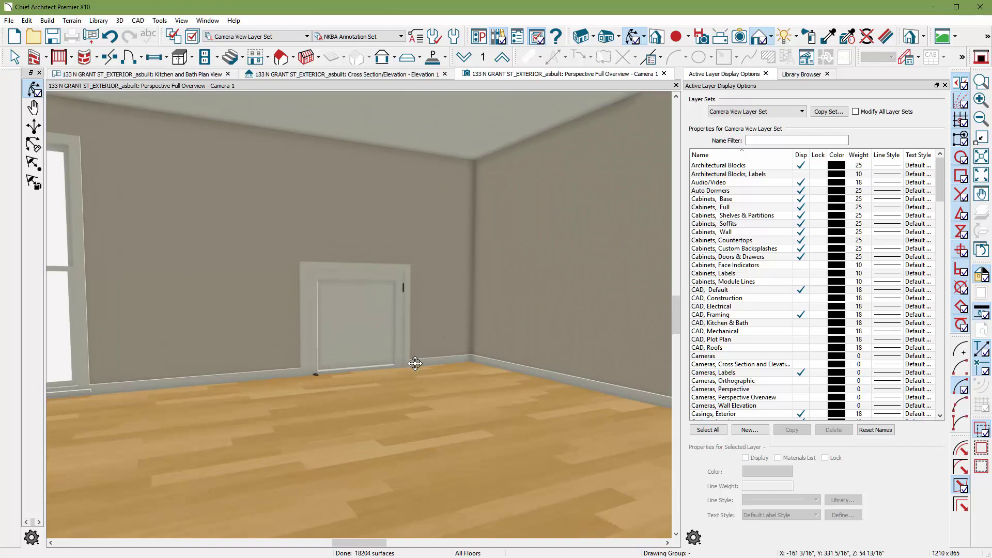
double_click(355, 322)
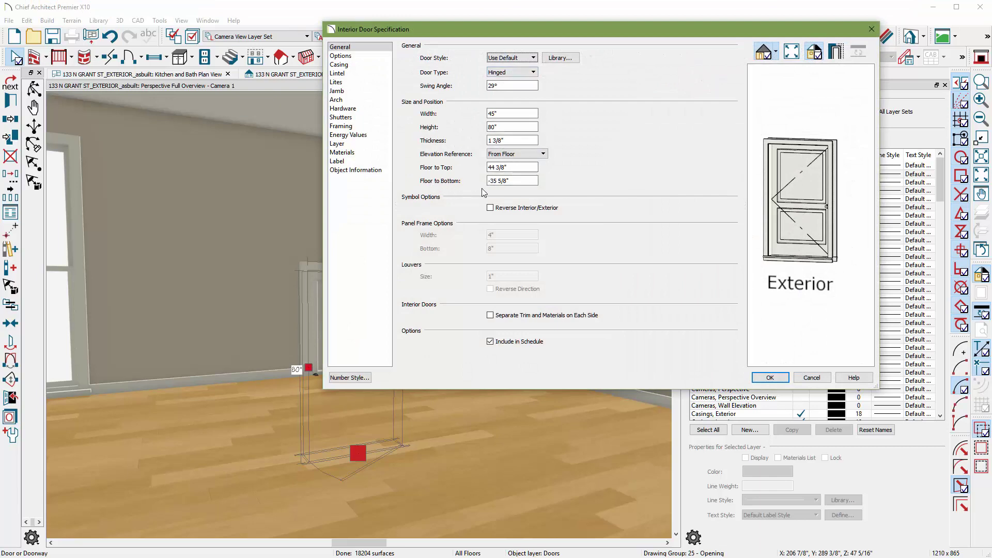
type("0")
key("Return")
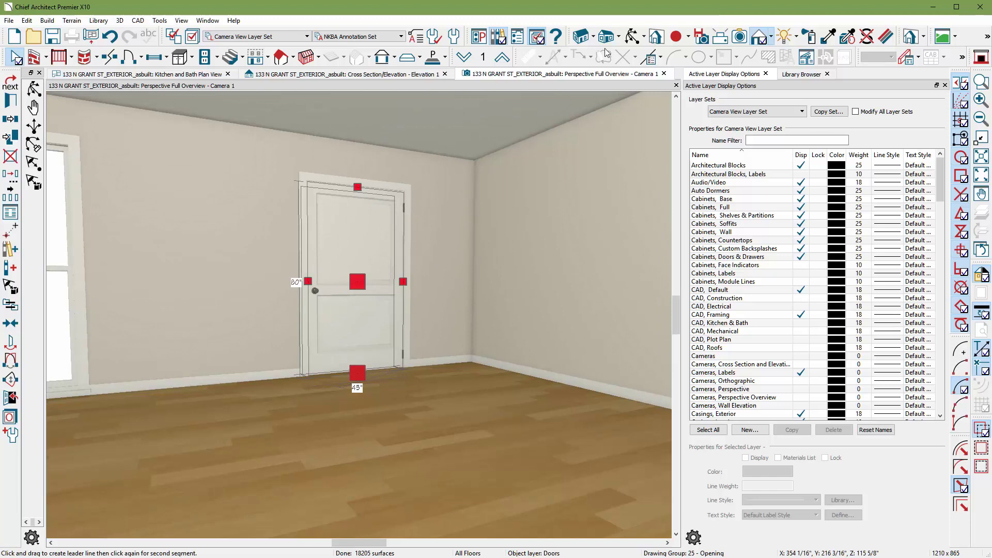
Turn off Floor Supplied by the Foundation Room Below in the entry room's structure settings.
left_click(632, 37)
scroll(274, 272, "up", 6)
left_click_drag(321, 216, 366, 332)
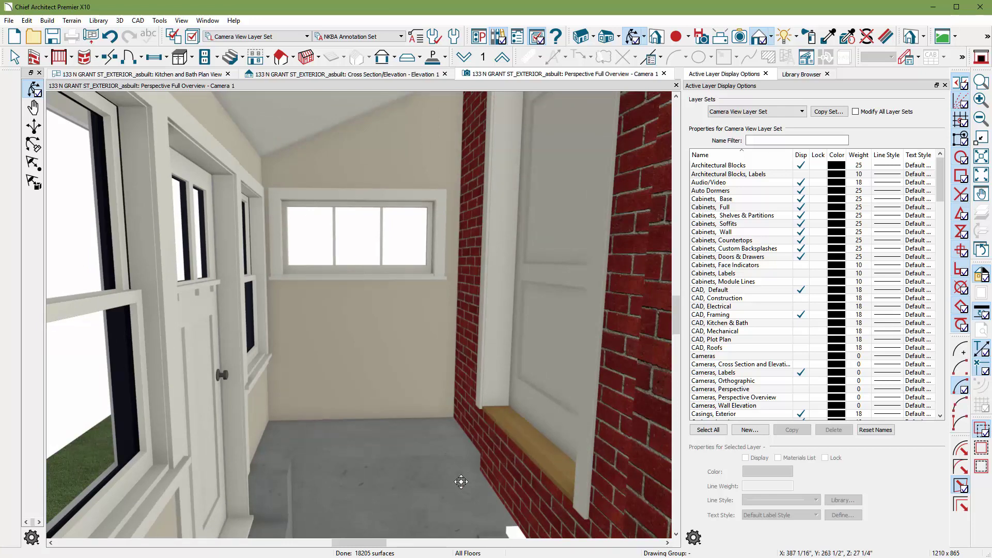
key("space")
double_click(387, 345)
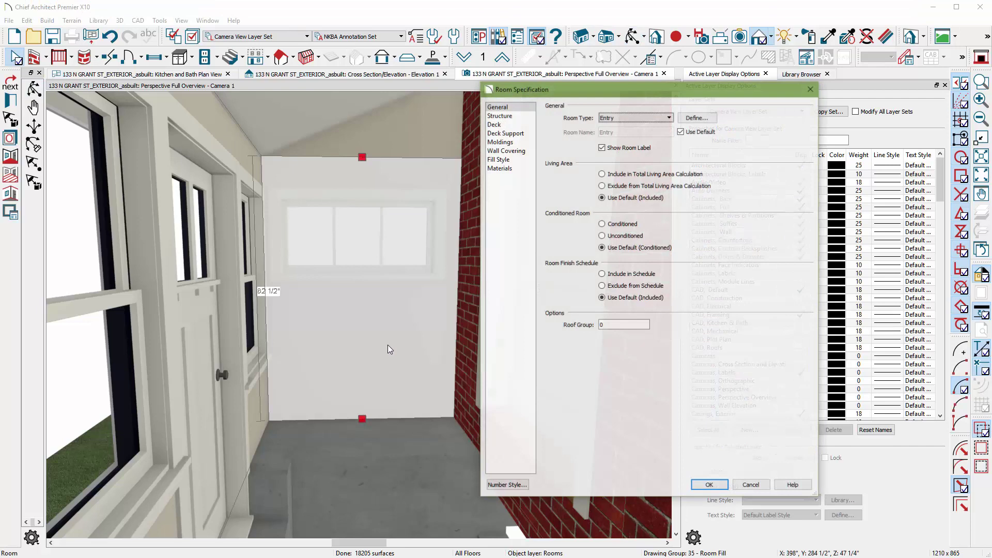
left_click(500, 115)
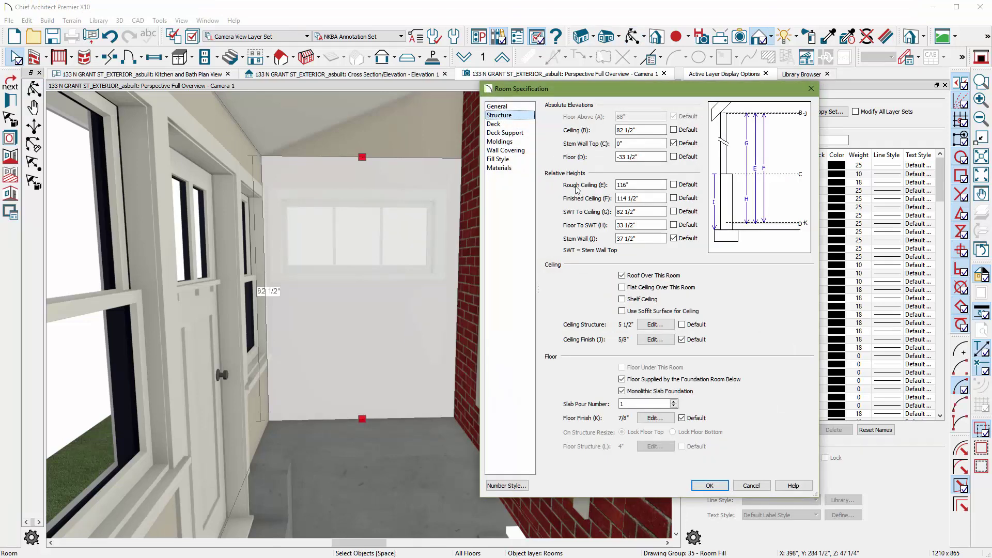
left_click(622, 379)
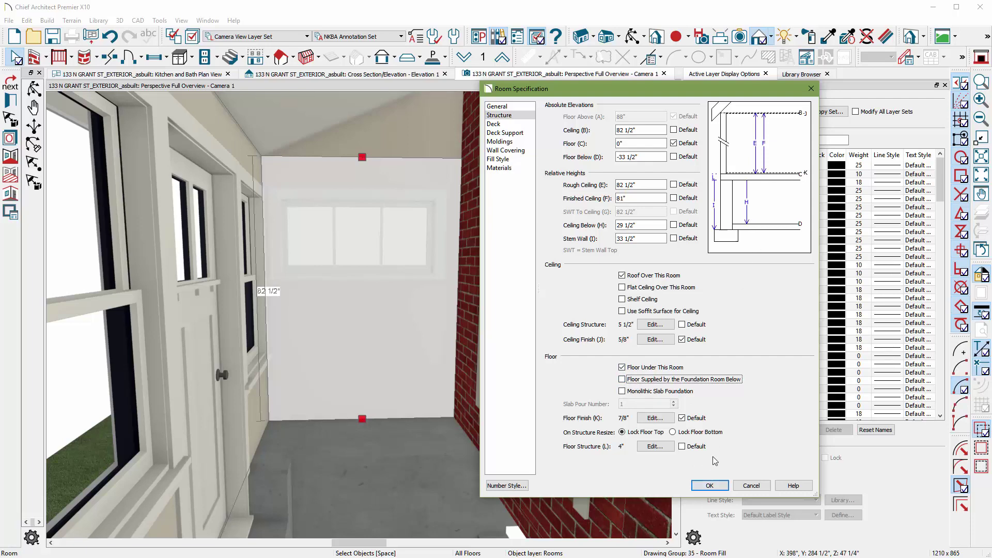
left_click(710, 486)
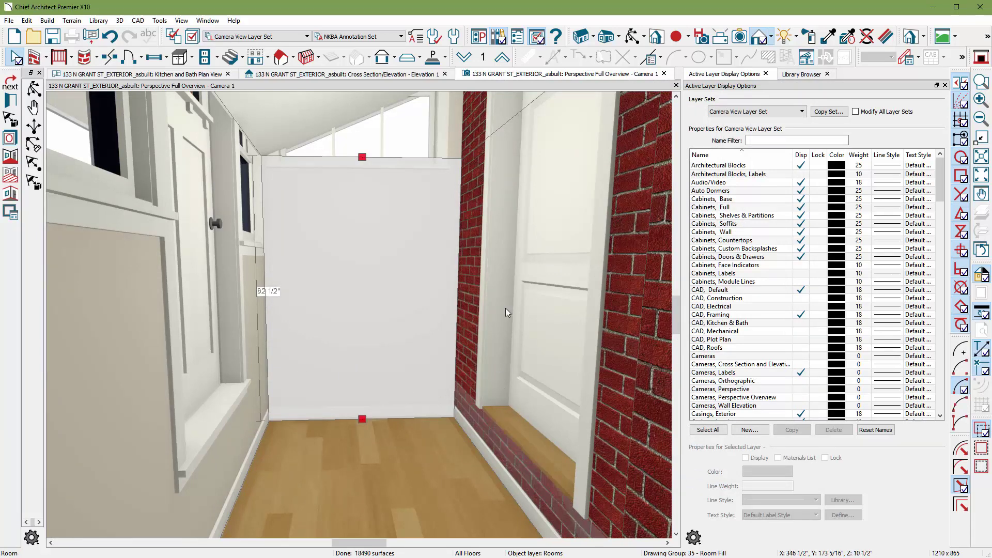
Set the Floor to Bottom value of the mudroom's exterior door to 0.
left_click(632, 37)
left_click_drag(332, 341, 454, 305)
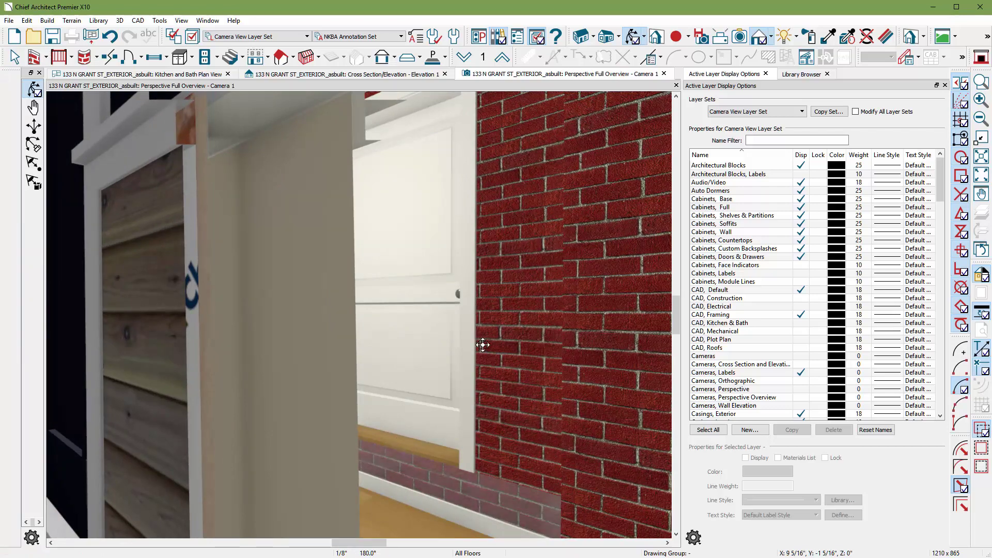
left_click_drag(483, 345, 374, 290)
key("space")
left_click(350, 291)
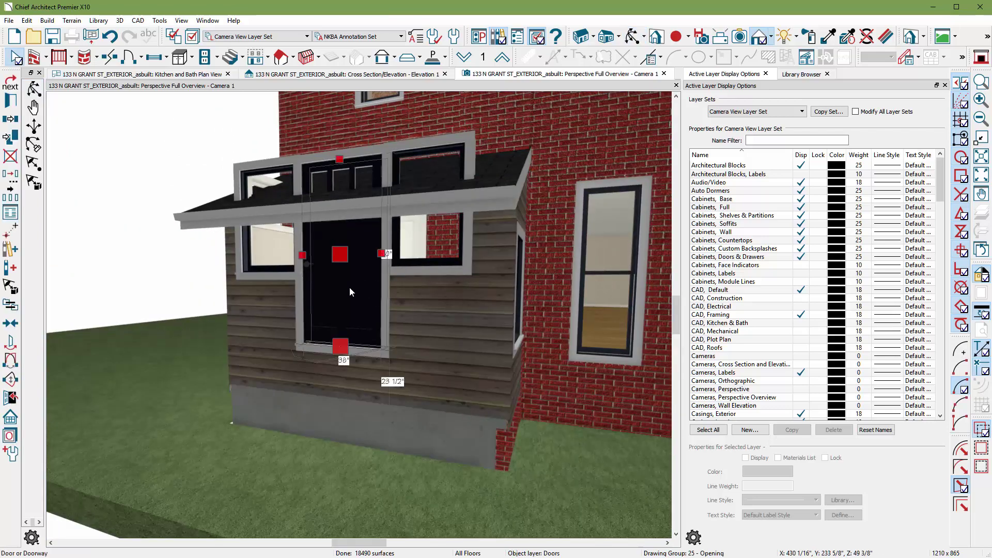
double_click(350, 292)
left_click_drag(511, 180, 434, 175)
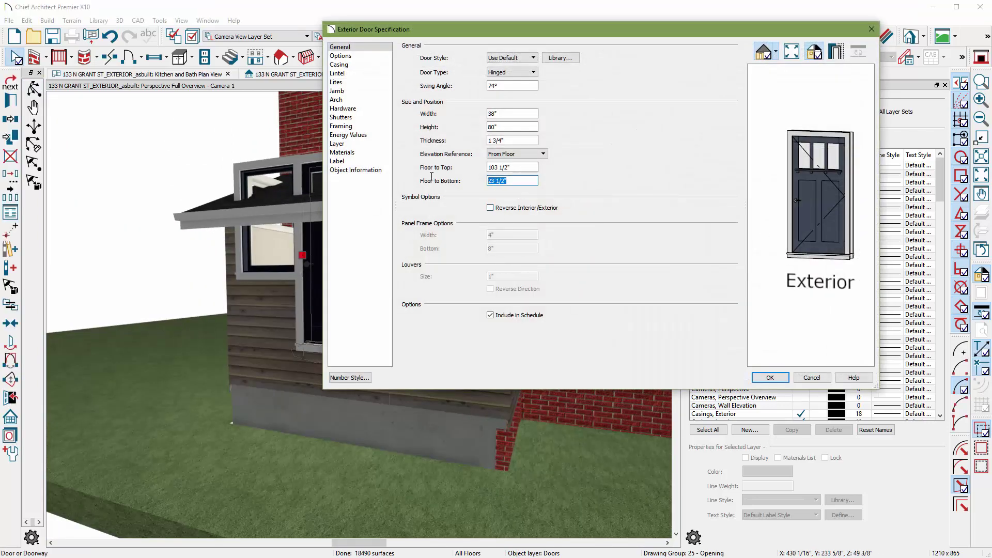
type("0")
key("Return")
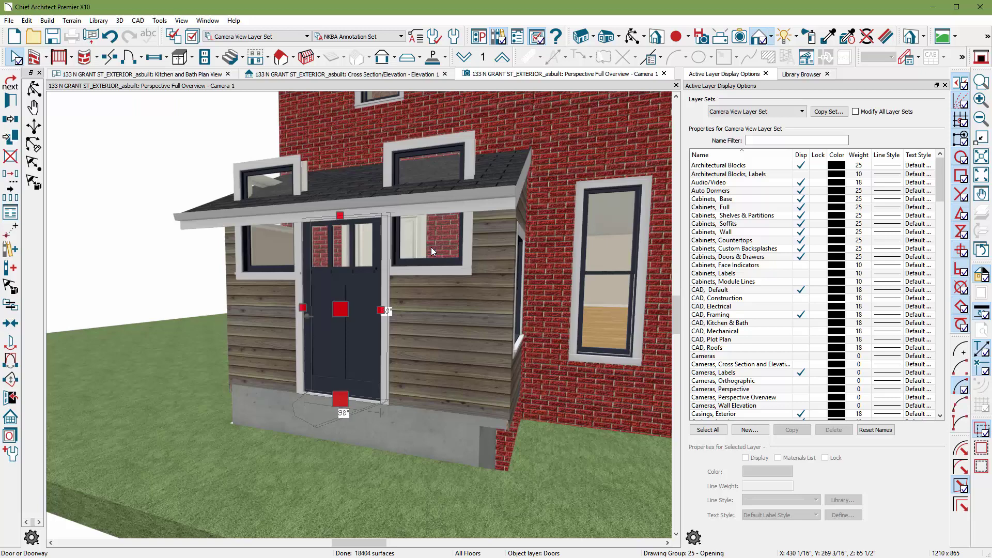
Select the mudroom's two front windows and the side window facing the tall house window, and lower them together by their Floor to Top value.
left_click(431, 247)
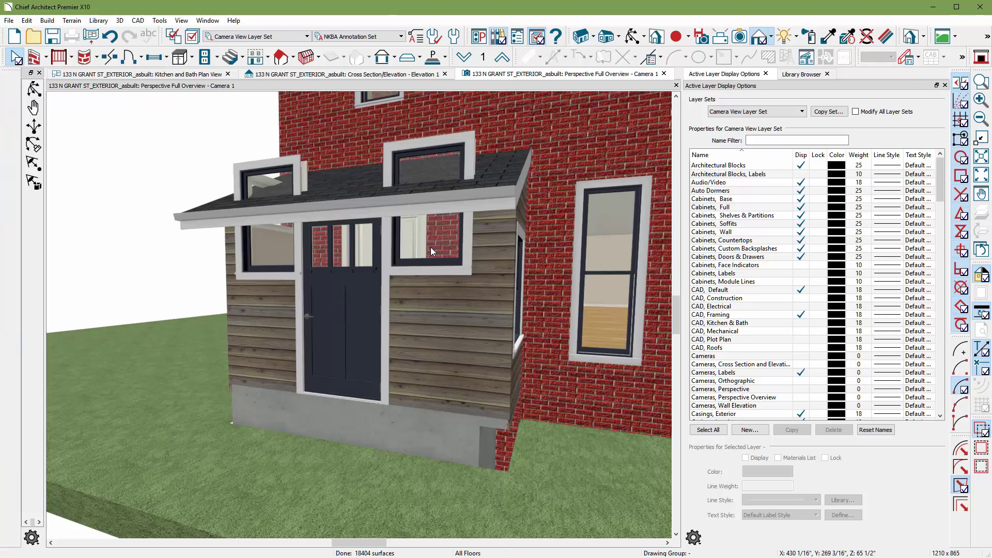
left_click(268, 247, "shift")
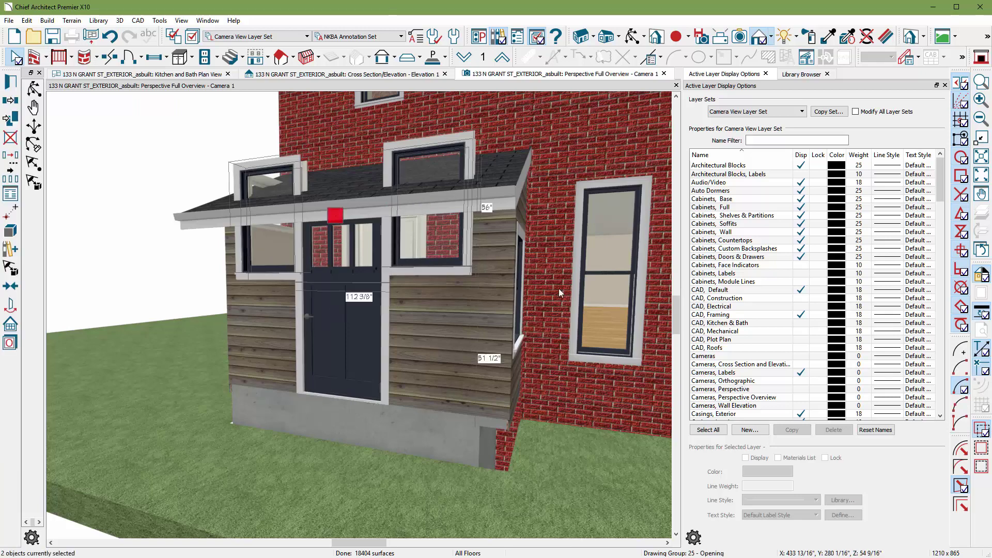
left_click(519, 265, "shift")
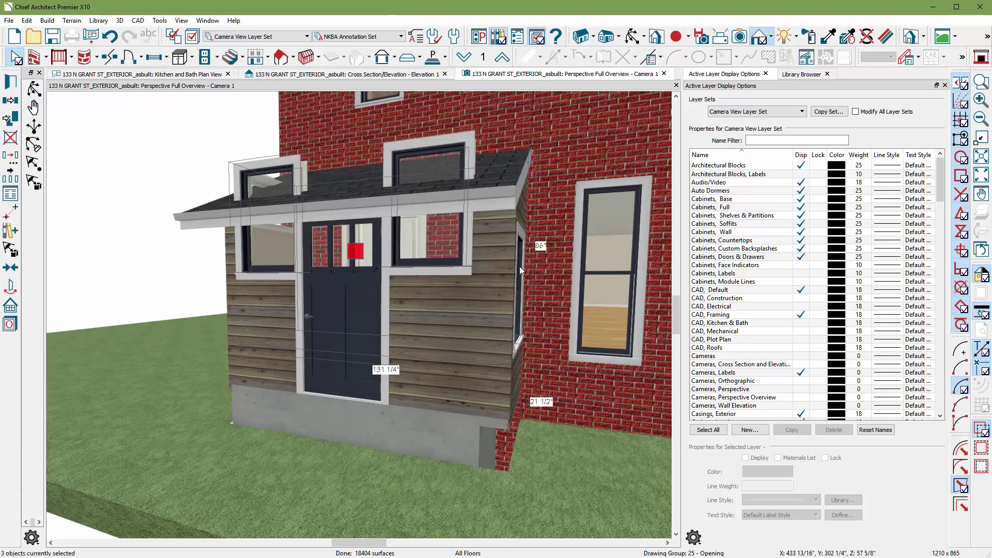
left_click(9, 82)
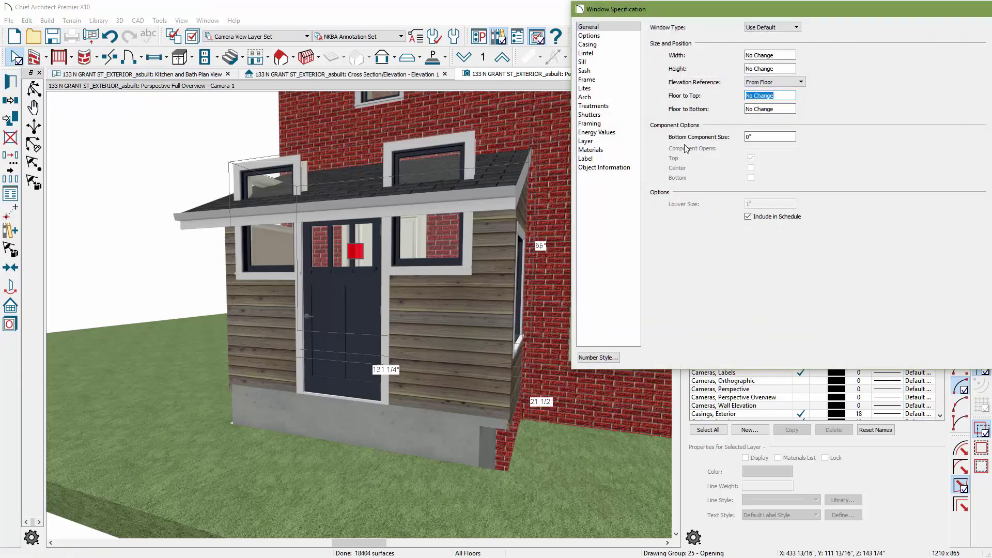
key("Return")
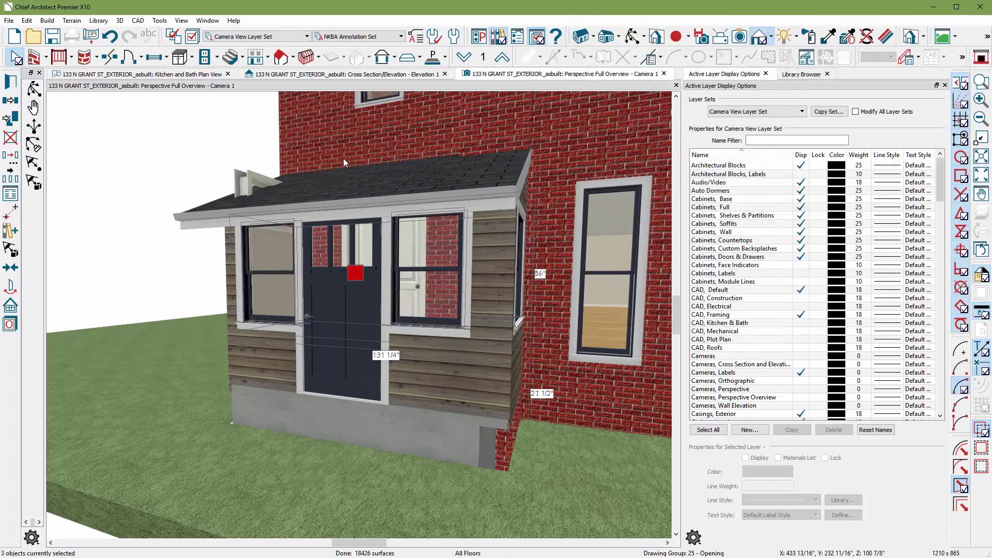
Set the Floor to Top value of the fixed glass window on the mudroom's other side wall to 80 inches.
left_click(633, 37)
left_click_drag(487, 164, 560, 286)
key("space")
double_click(240, 183)
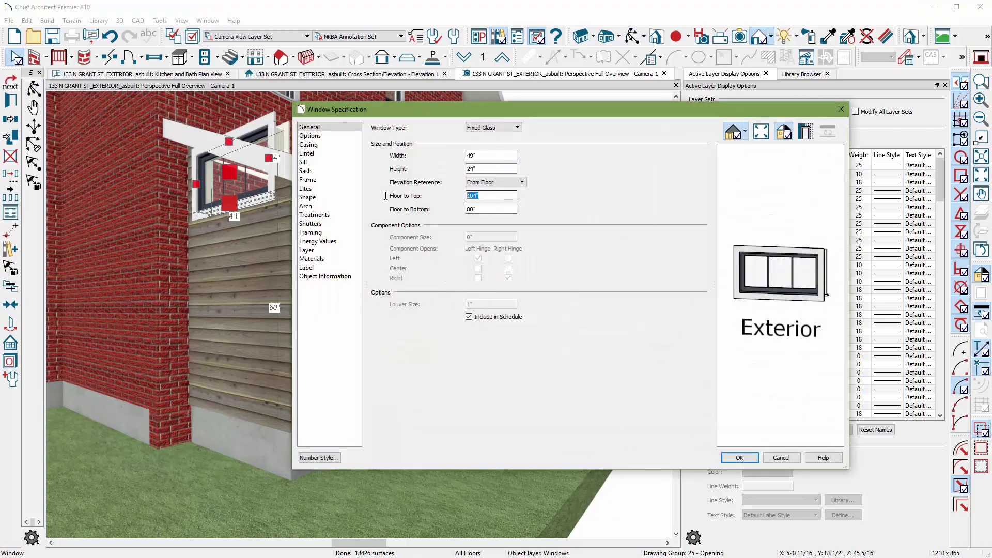
type("80")
key("Return")
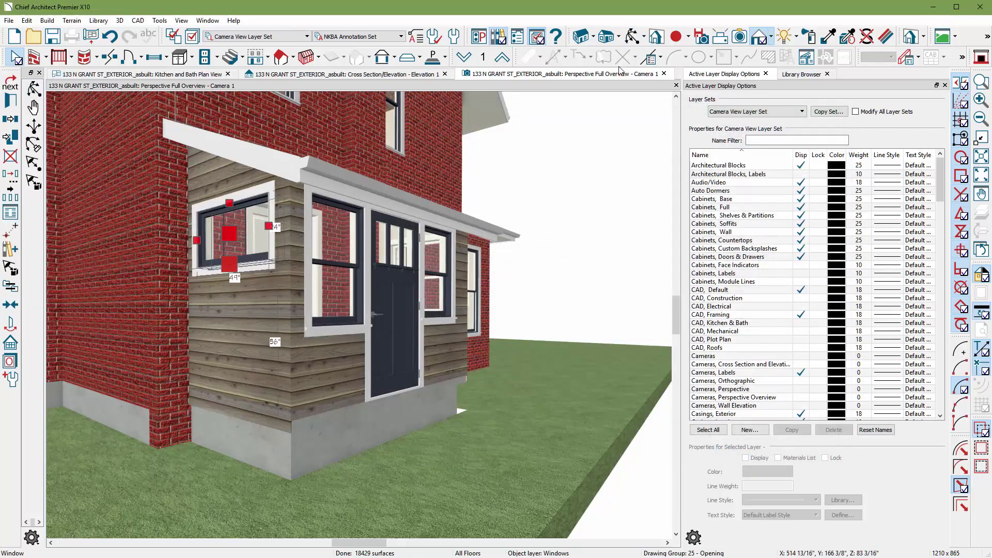
Try to draw straight stairs below the mudroom's exterior door in the perspective view.
left_click(632, 42)
left_click_drag(522, 181, 396, 267)
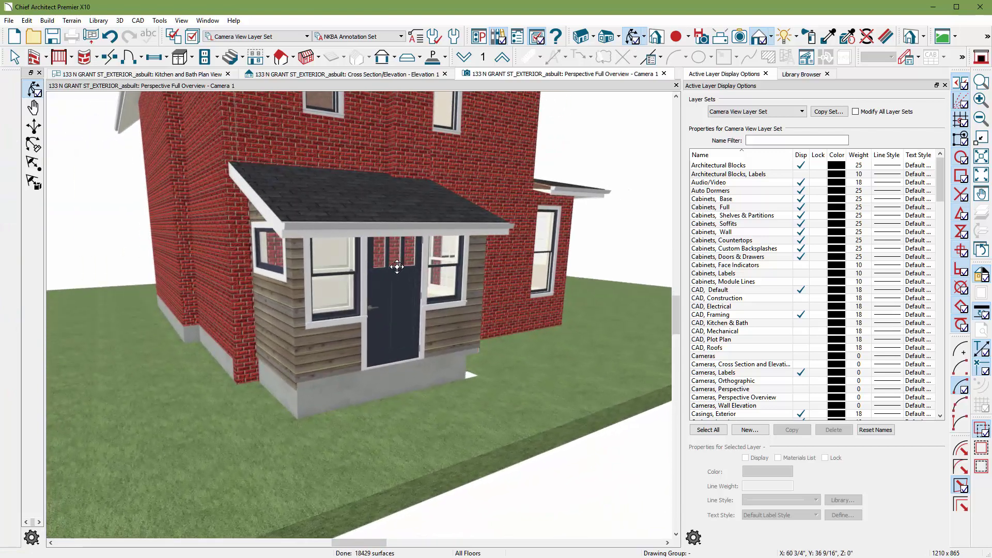
left_click(243, 58)
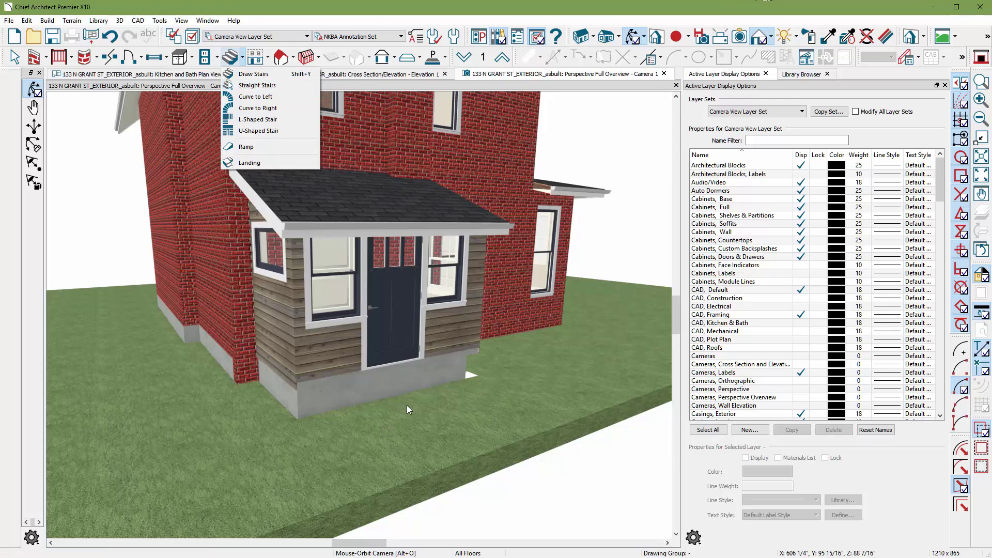
left_click(247, 85)
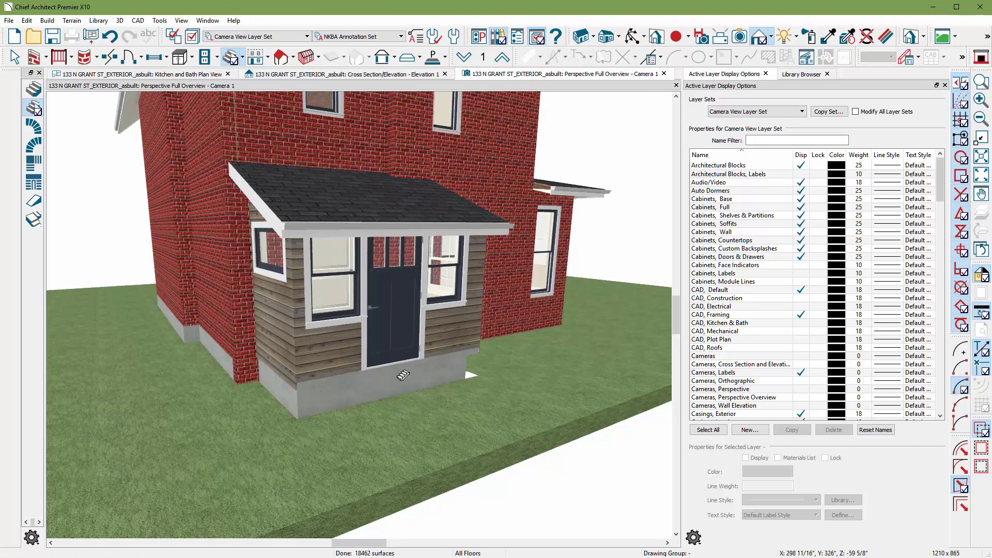
scroll(405, 378, "up", 5)
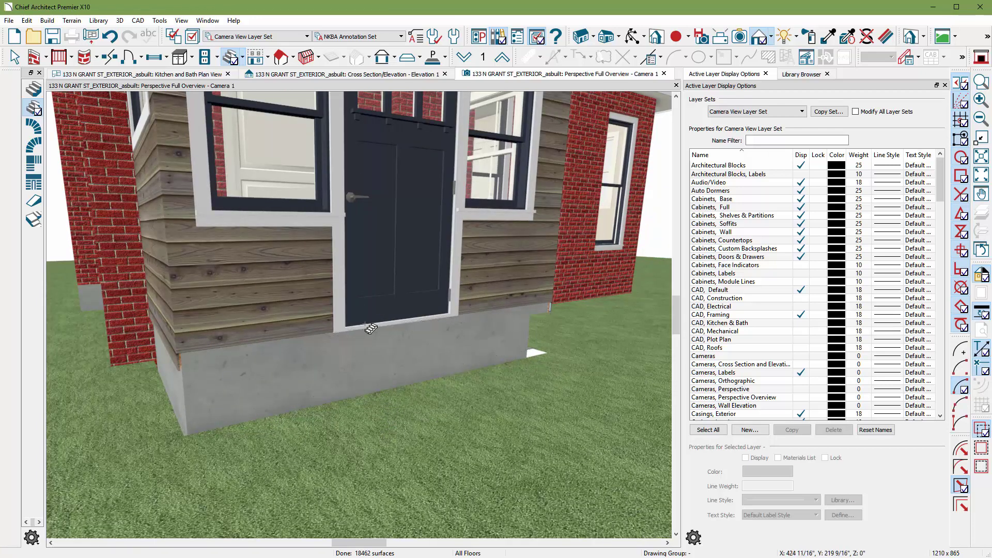
left_click_drag(395, 310, 409, 407)
scroll(584, 512, "down", 4)
scroll(486, 401, "up", 4)
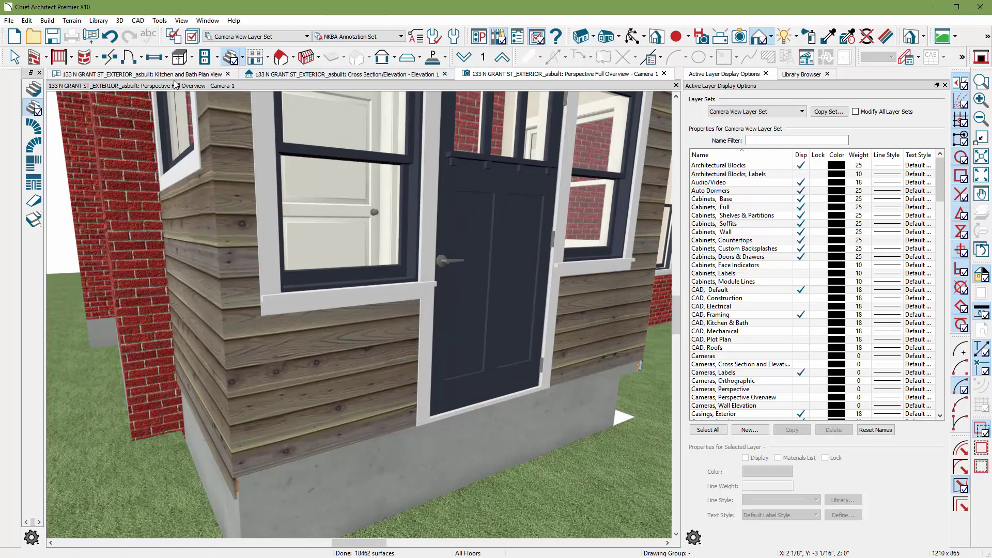
Place stairs in the plan view outside the entry's exterior door and inside the entry at the door to the main house.
left_click(155, 78)
scroll(525, 221, "down", 3)
scroll(514, 177, "up", 5)
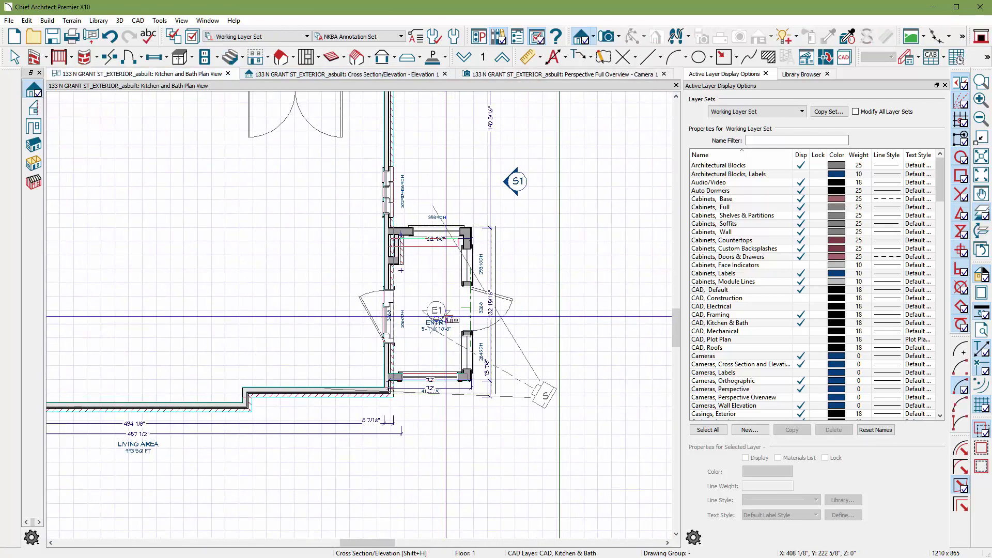
scroll(296, 194, "up", 2)
key("shift+y")
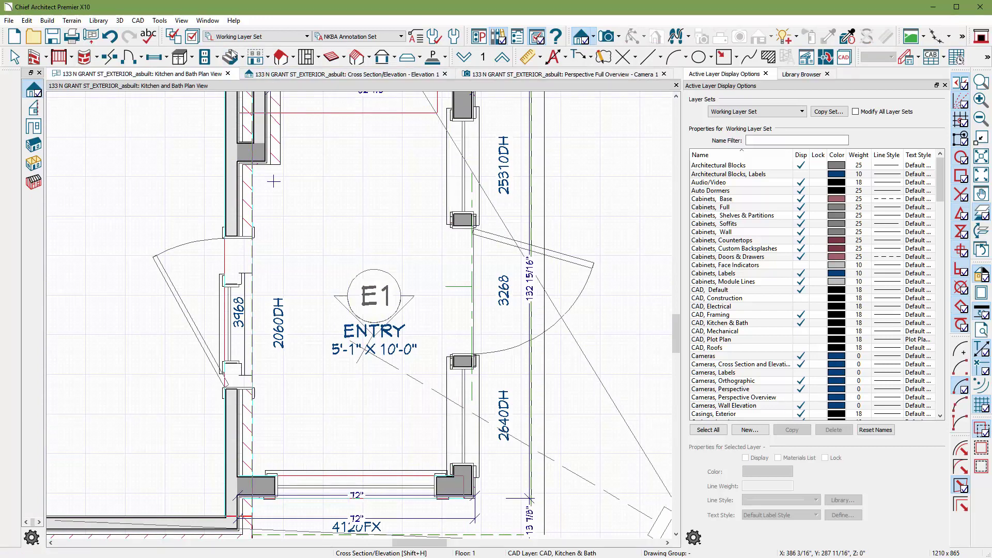
left_click(486, 290)
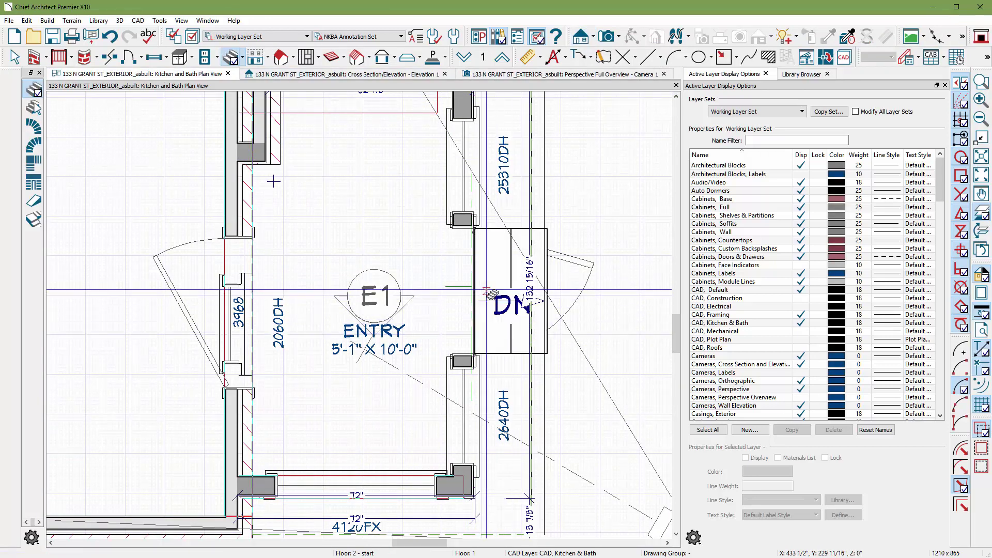
left_click(259, 313)
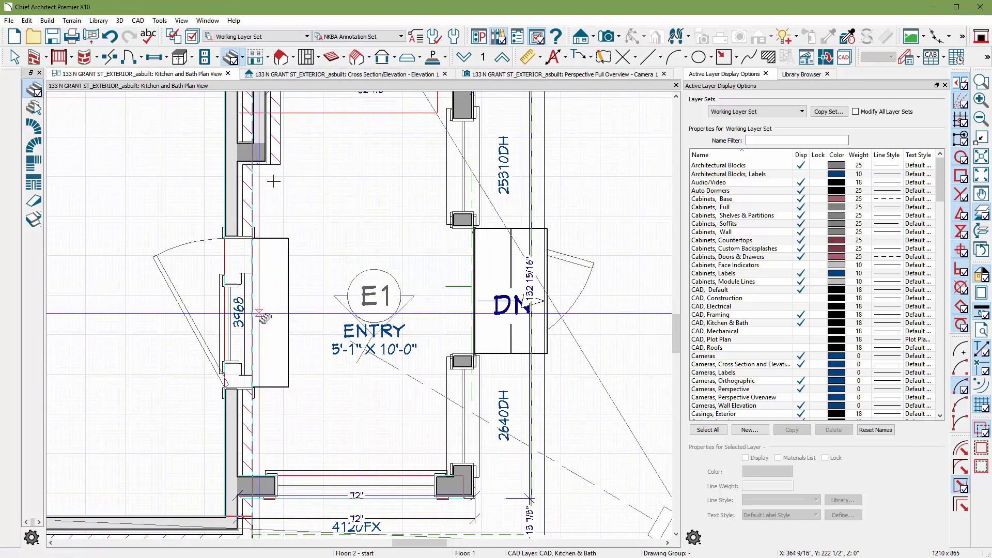
Check the new stairs in the section view and delete the stray lower stair section below grade outside the exterior door.
left_click(408, 76)
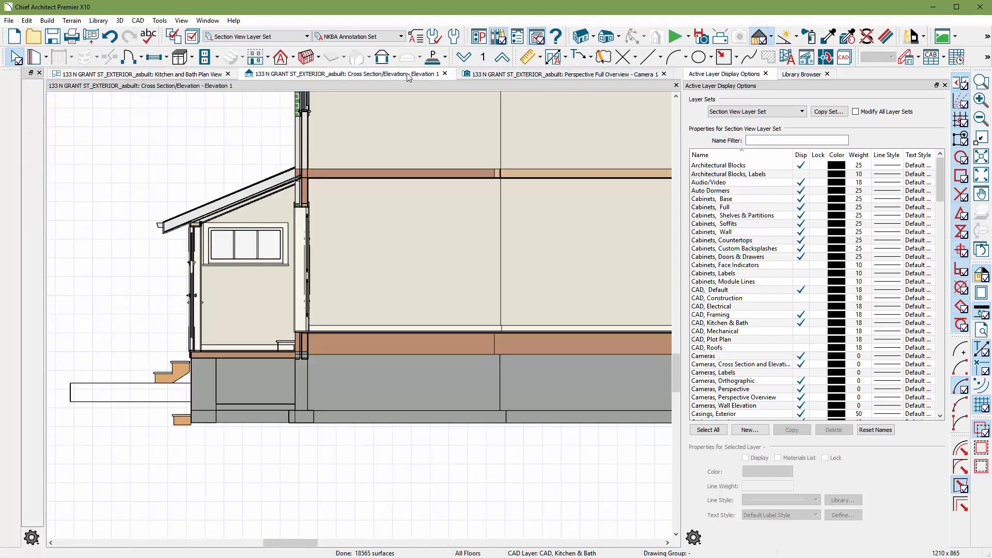
scroll(135, 327, "up", 4)
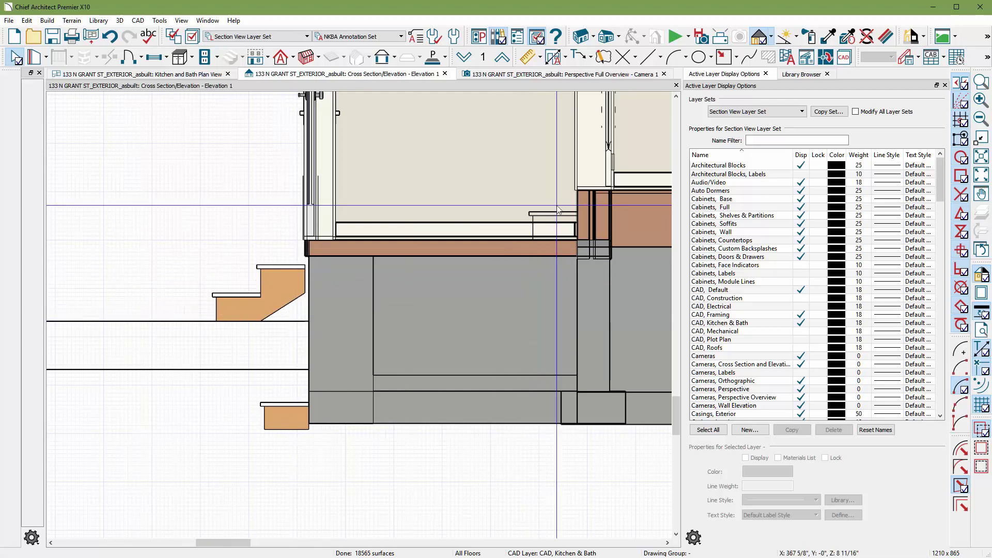
left_click(529, 76)
scroll(290, 166, "down", 5)
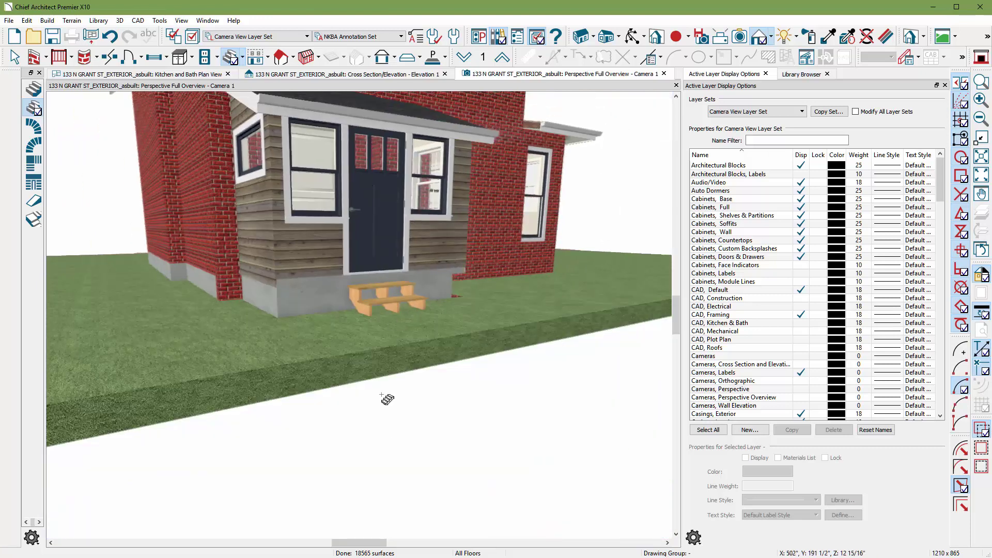
scroll(369, 456, "up", 4)
key("space")
left_click(411, 201)
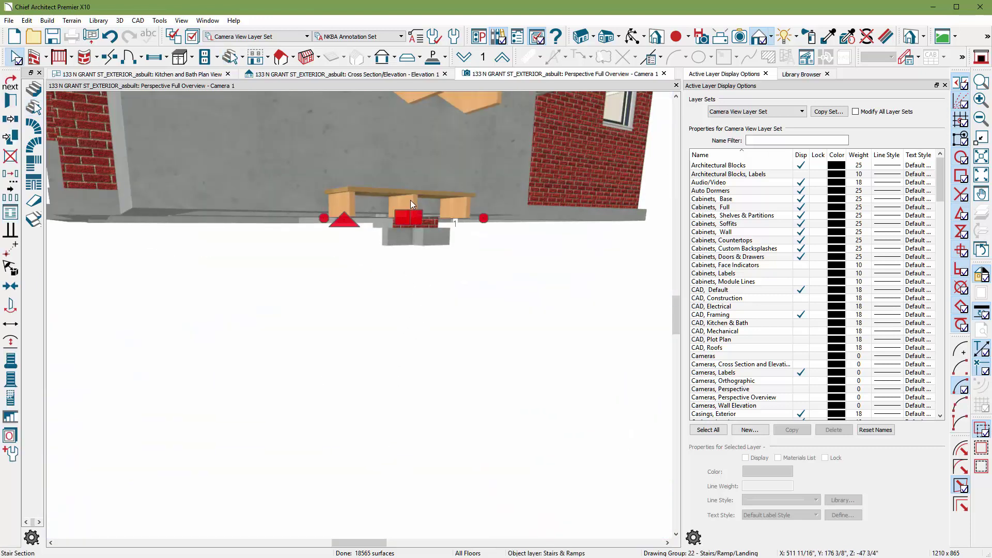
key("Delete")
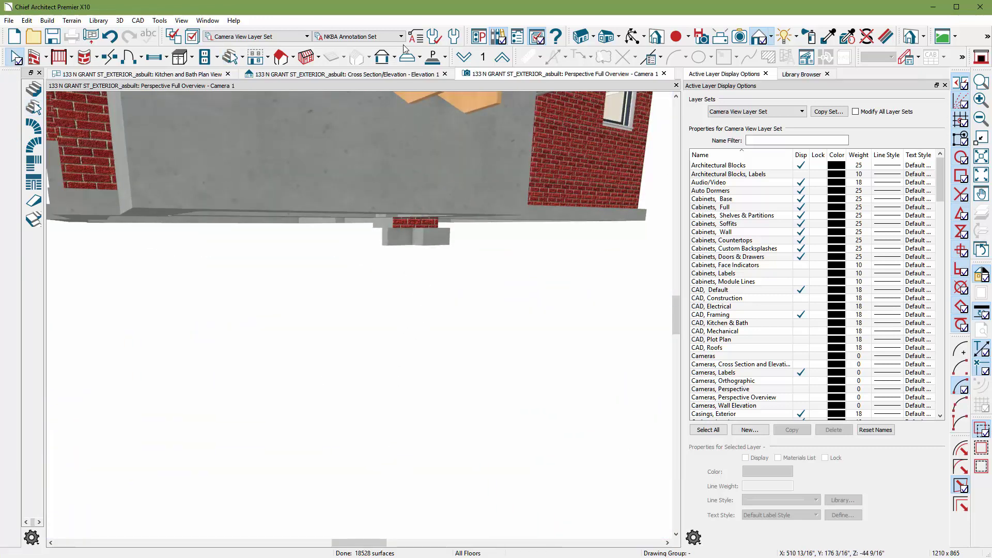
Make the exterior stairs solid by turning off Open Underneath and Open Risers, and set Tread Overhang and Tread Thickness to 0.
left_click(631, 38)
left_click_drag(469, 183, 427, 175)
scroll(391, 112, "up", 4)
scroll(315, 138, "up", 3)
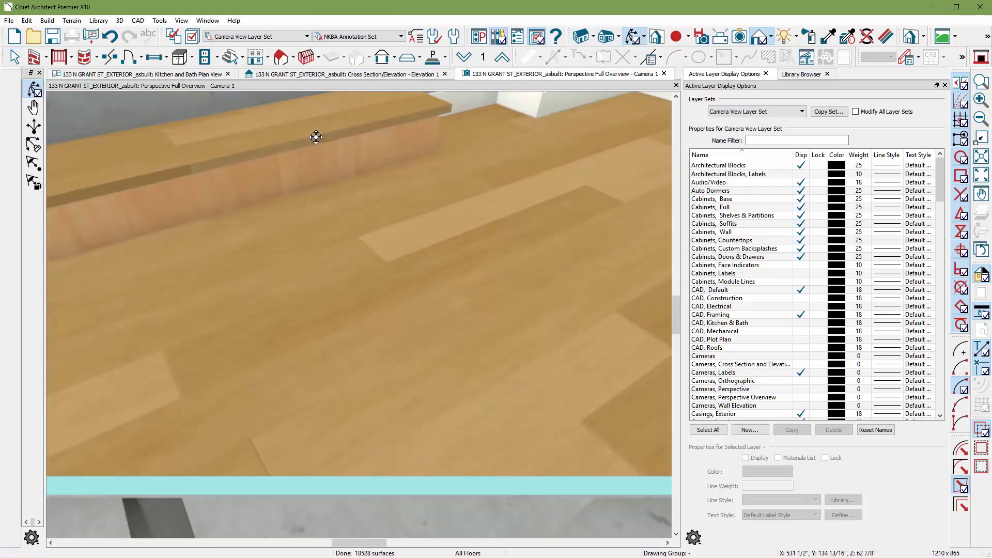
left_click_drag(315, 137, 412, 334)
scroll(385, 276, "down", 4)
mouse_move(384, 275)
left_mouse_down()
mouse_move(335, 196)
mouse_move(377, 222)
mouse_move(398, 261)
left_mouse_up()
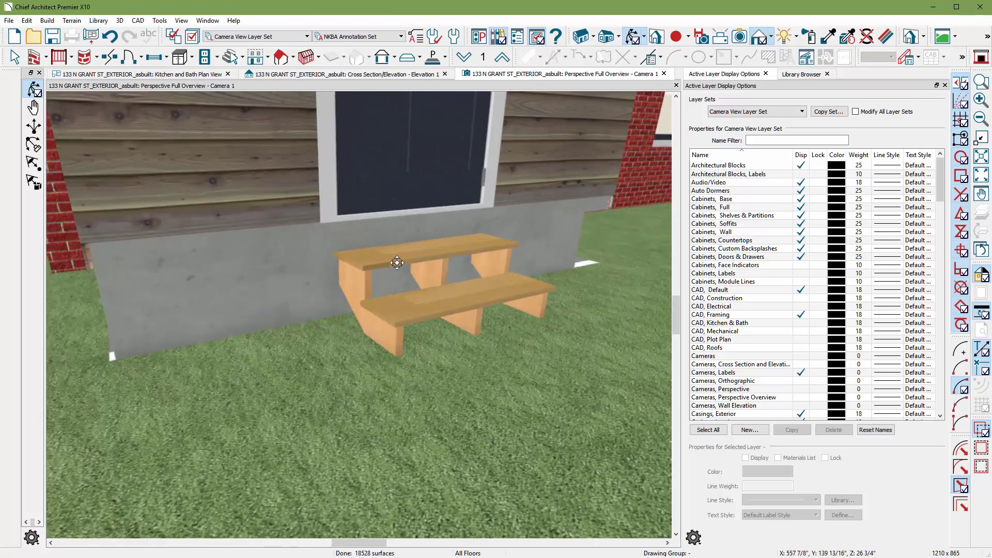
key("space")
left_click(393, 261)
double_click(393, 261)
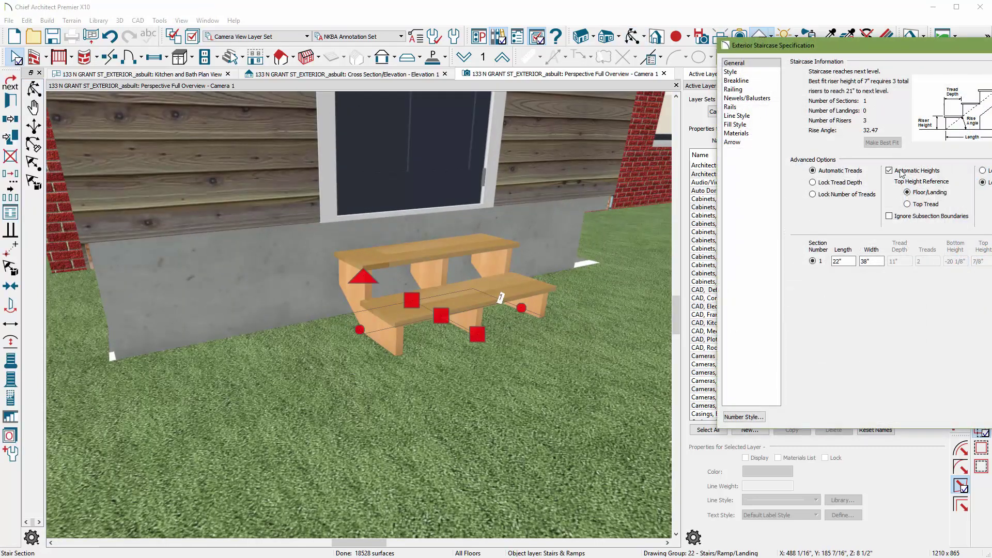
left_click(776, 73)
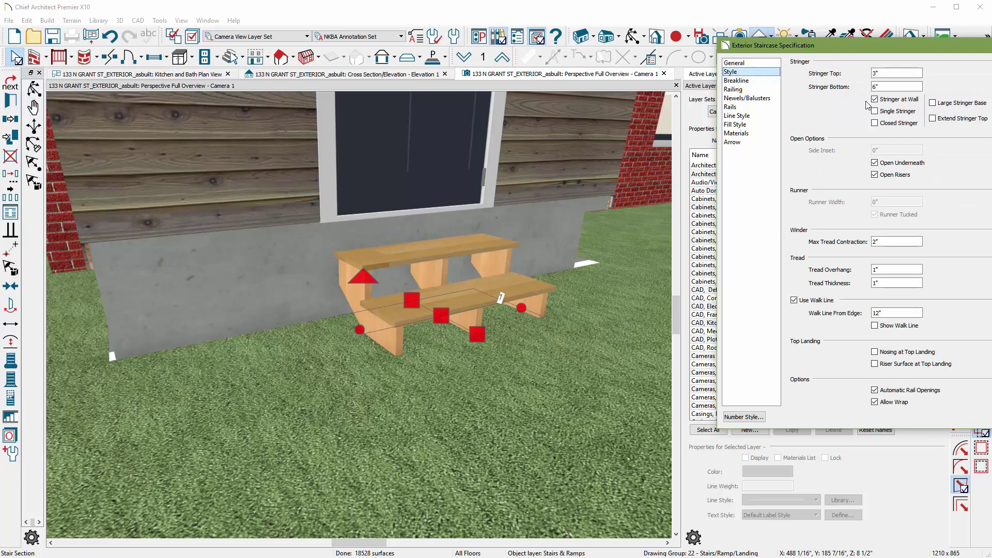
left_click(874, 163)
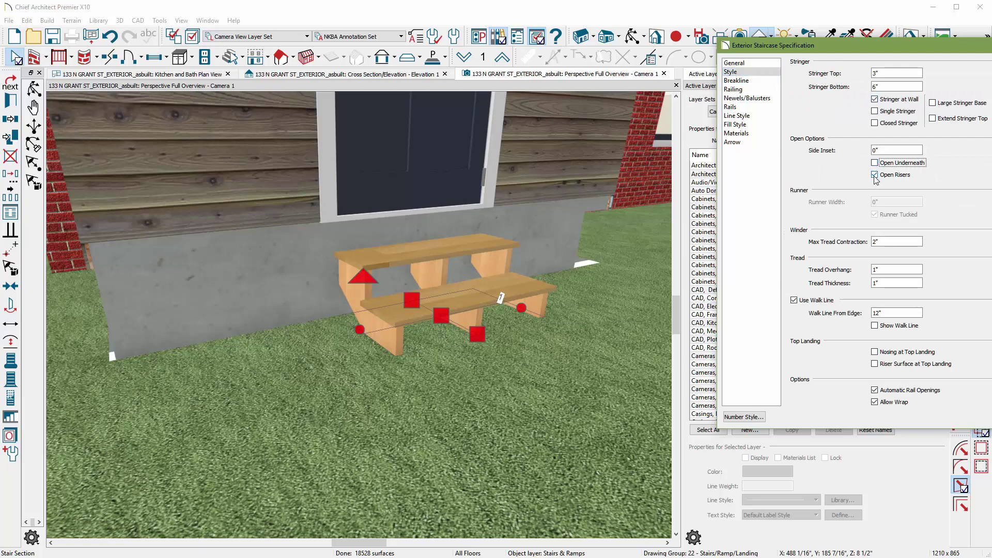
left_click(875, 175)
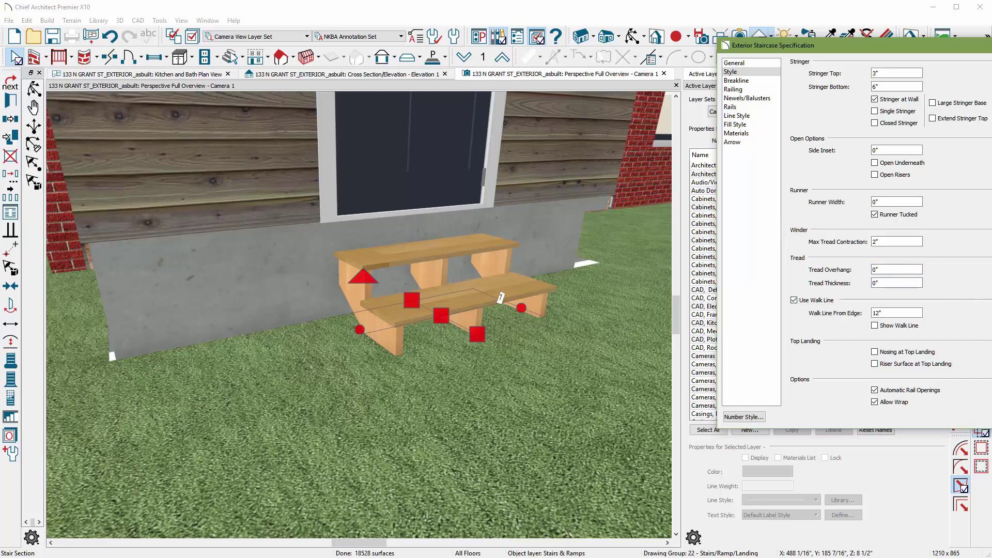
key("Return")
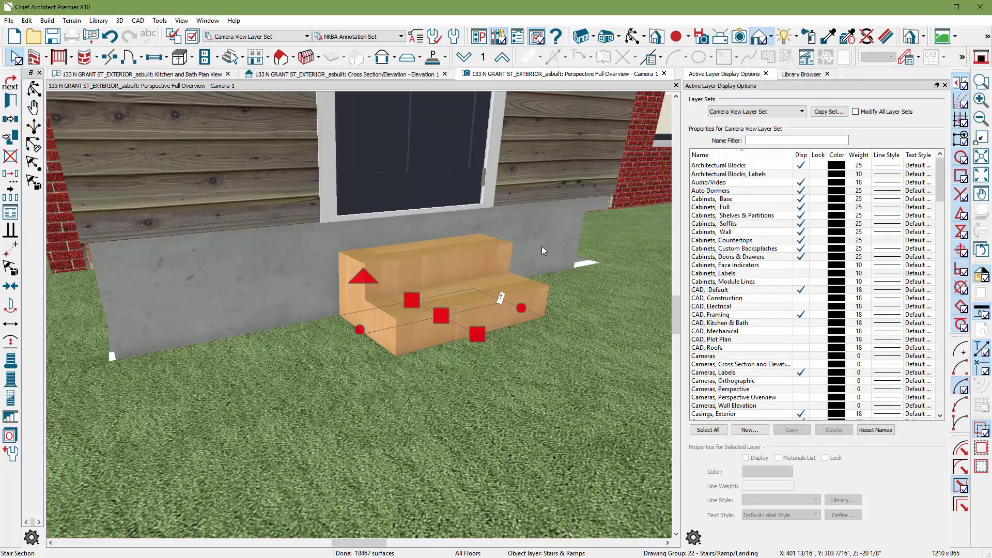
Increase the width of the exterior stairs so they extend past both sides of the door.
left_click(11, 101)
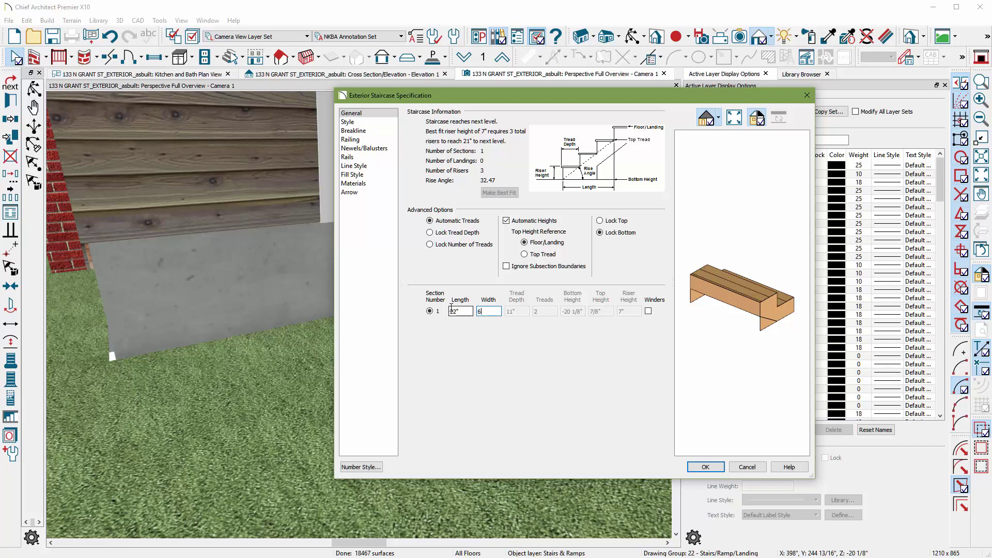
key("Return")
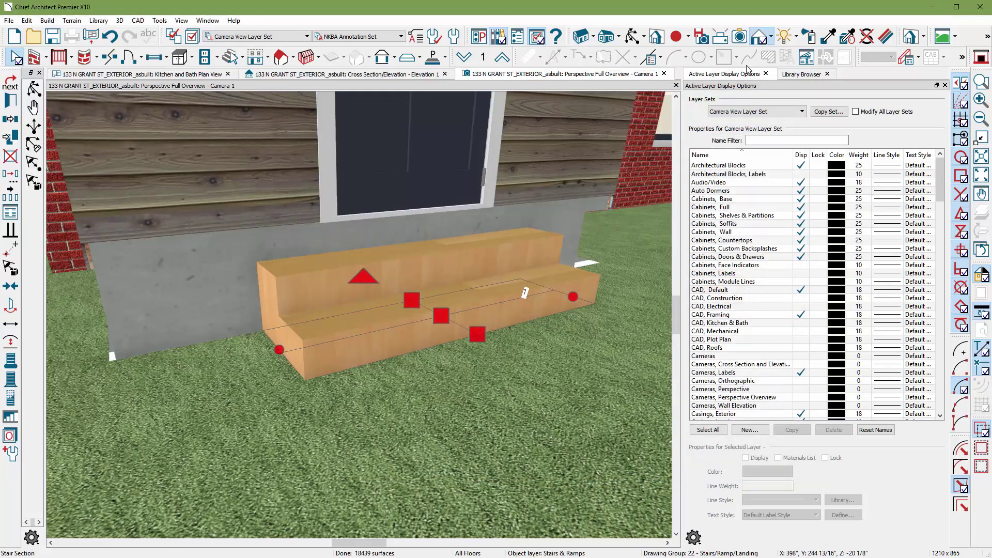
Copy the concrete material from the mudroom foundation onto all surfaces of the exterior stairs, including their sides.
left_click(828, 36)
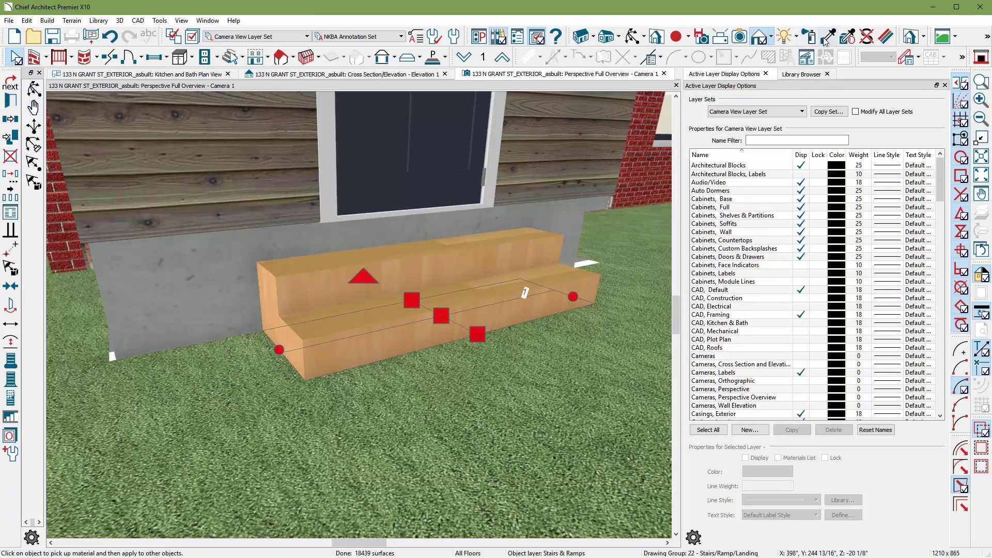
left_click(320, 287)
left_click(271, 328)
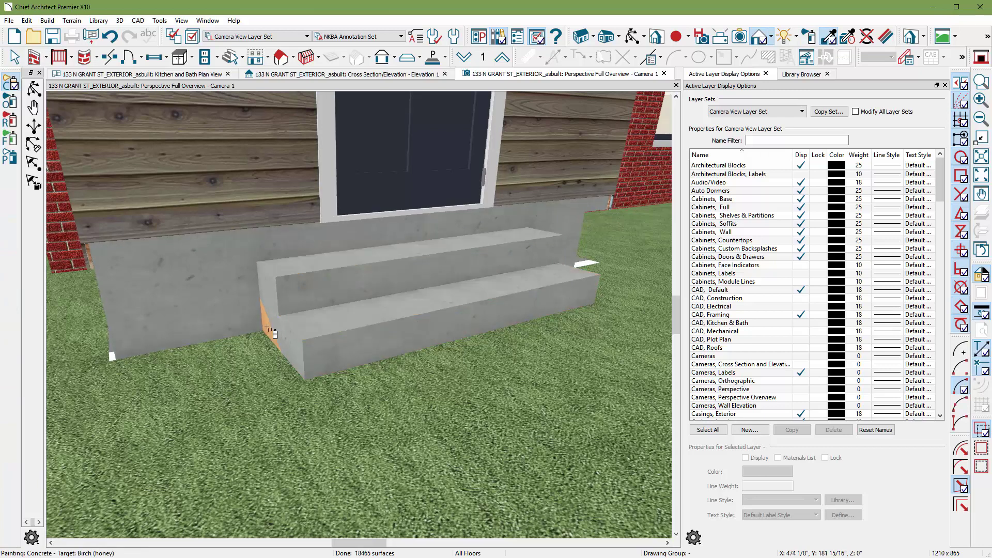
left_click(270, 329)
key("space")
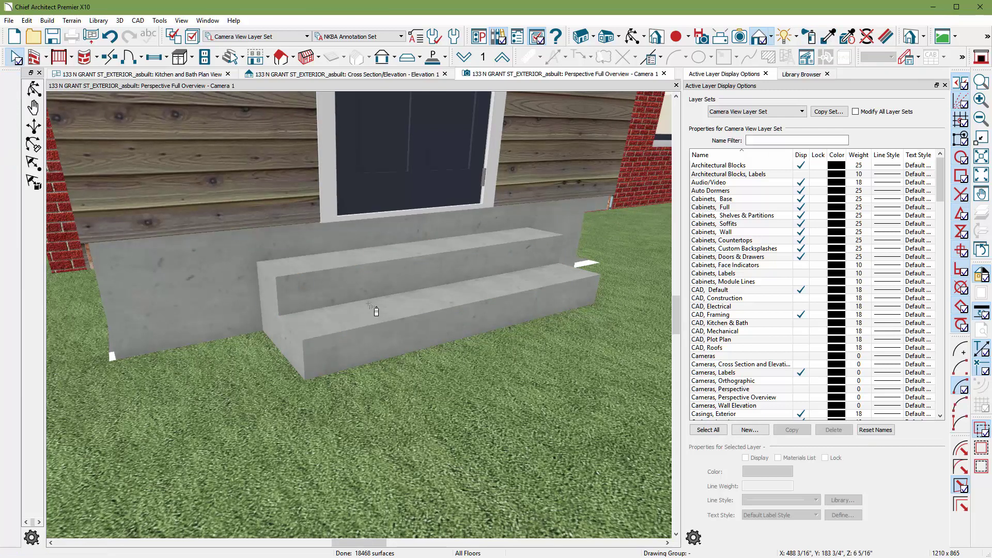
Check the site photo IMG_5162.jpg to compare the real entry stairs with the modelled ones.
left_click(791, 0)
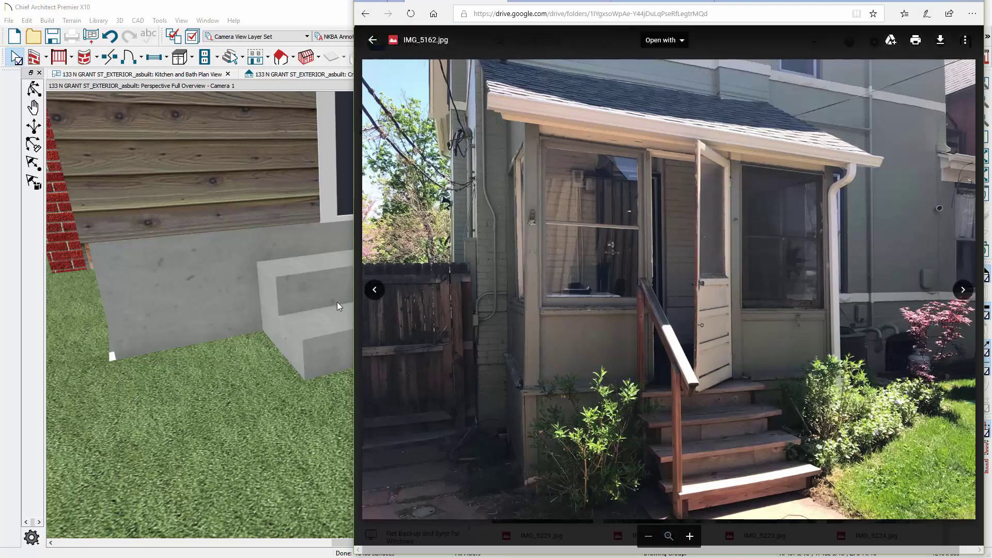
left_click(285, 11)
scroll(423, 351, "down", 4)
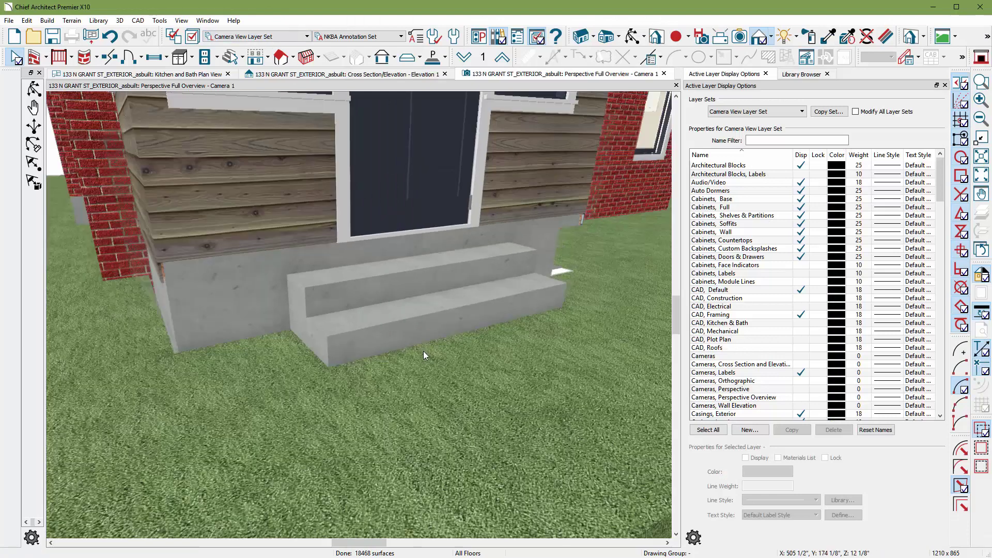
Turn off the terrain's automatic building pad height and set Subfloor Height Above Terrain to 60".
double_click(294, 405)
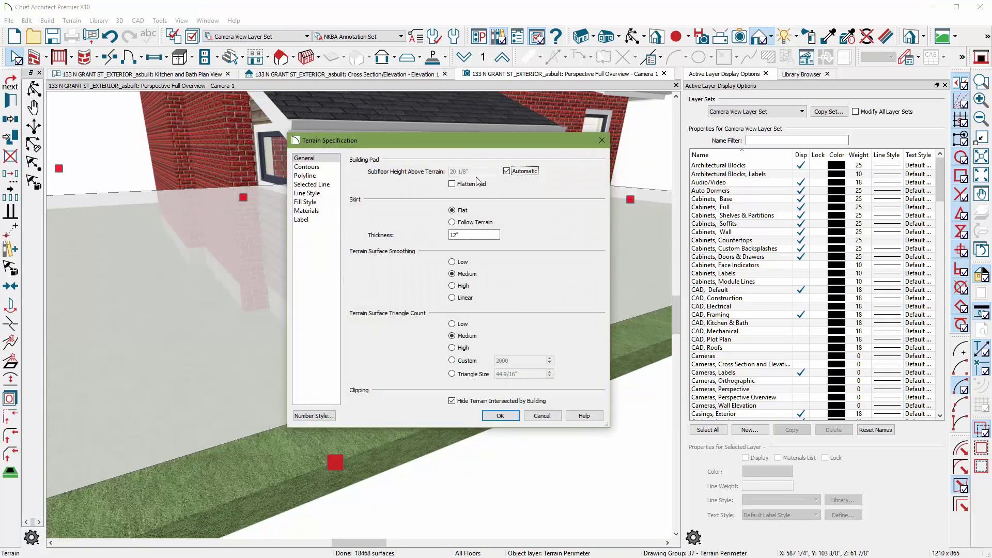
left_click(519, 178)
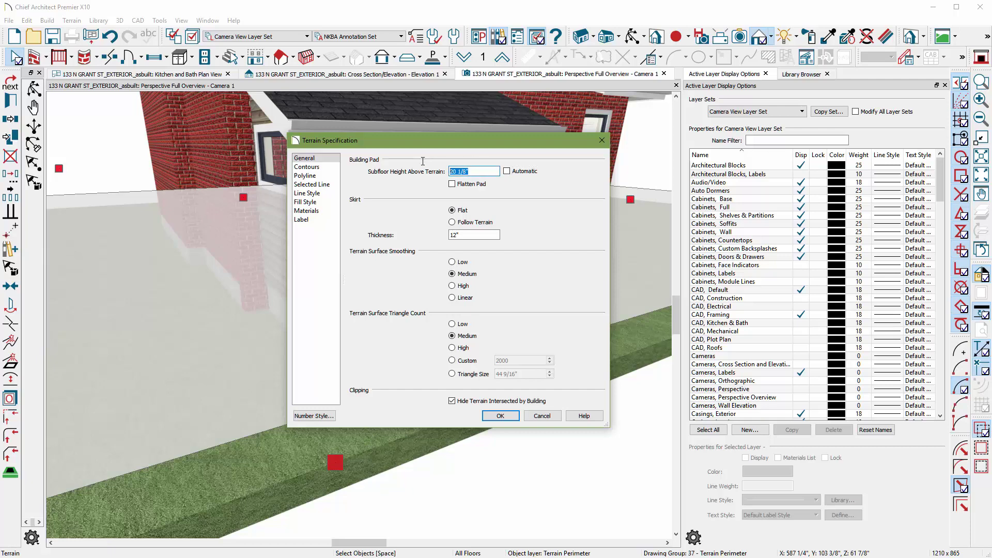
key("Return")
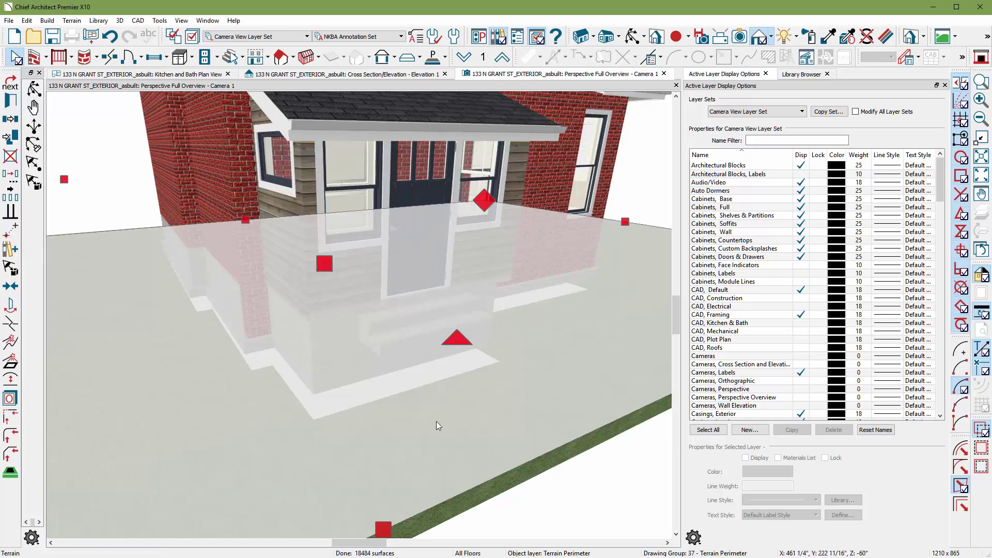
Extend the exterior stairs outward to four steps, and set the terrain's Subfloor Height Above Terrain to 40".
left_click(421, 338)
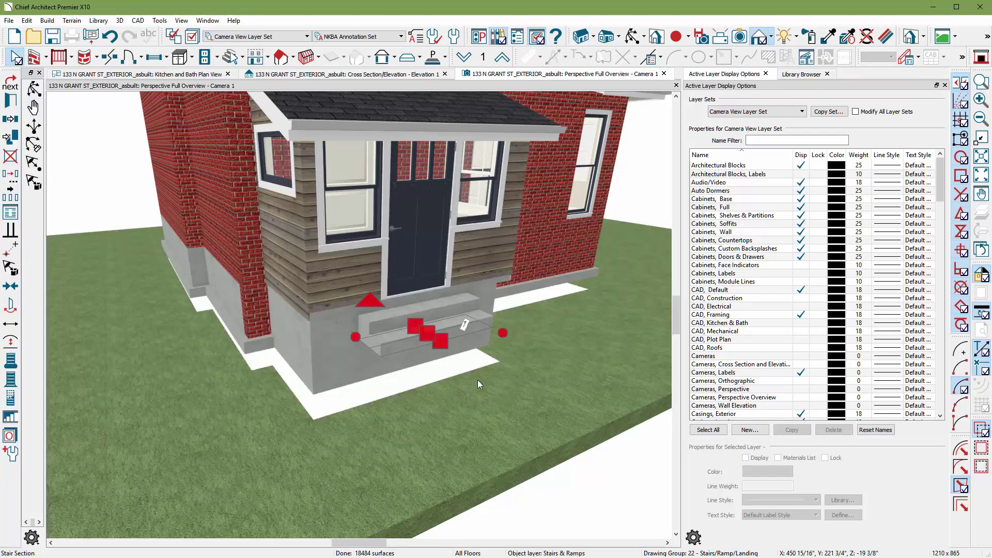
left_click_drag(441, 342, 457, 357)
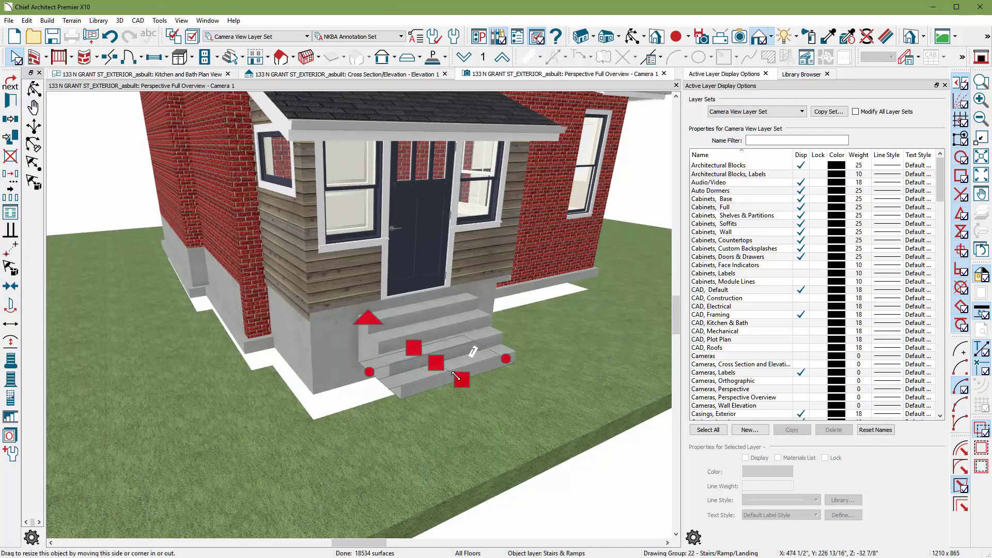
double_click(445, 444)
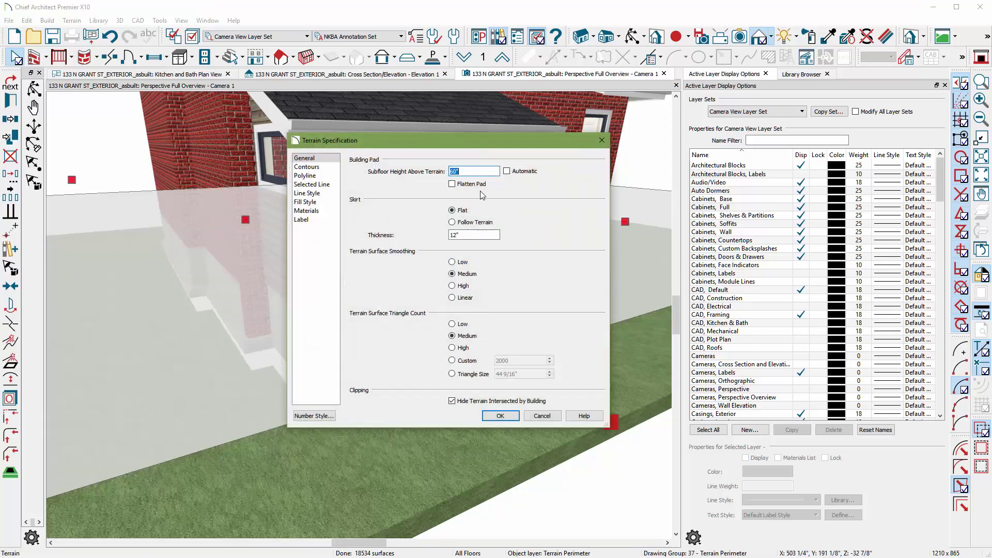
key("Return")
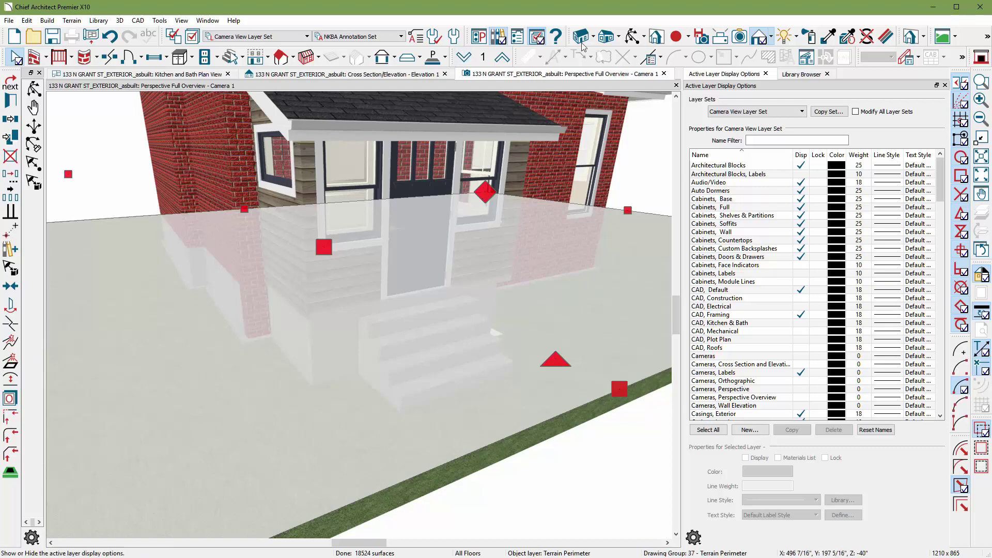
Examine the mudroom from outside and inside, including the exterior stairs, foundation, roof and the interior step at the main house door.
left_click(633, 37)
left_click_drag(447, 322, 444, 361)
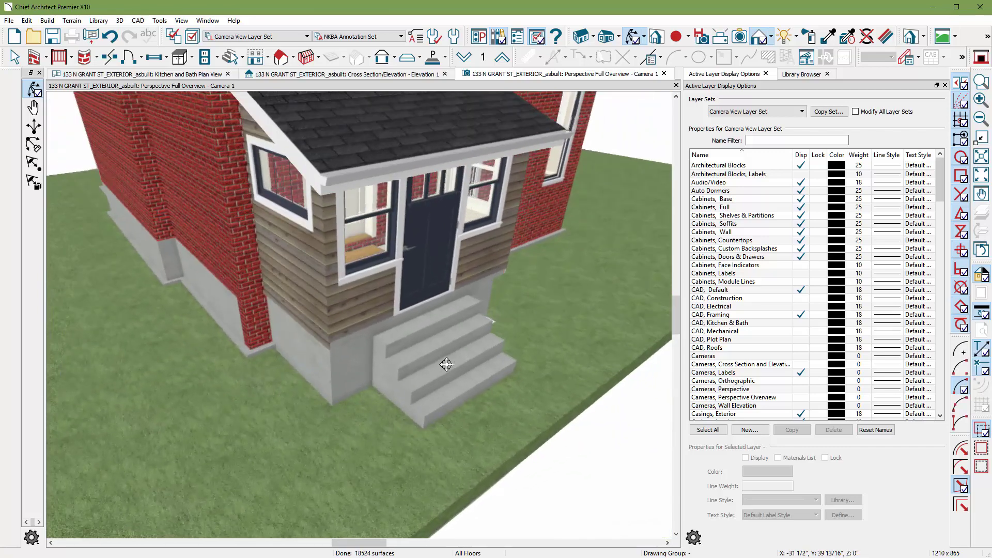
scroll(349, 220, "up", 8)
scroll(478, 350, "down", 2)
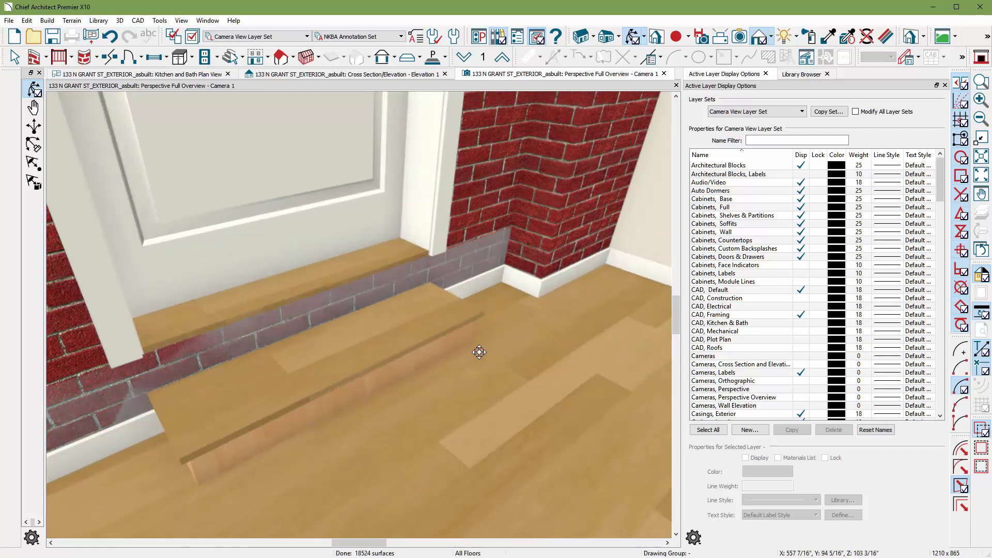
scroll(420, 394, "down", 5)
scroll(420, 394, "down", 6)
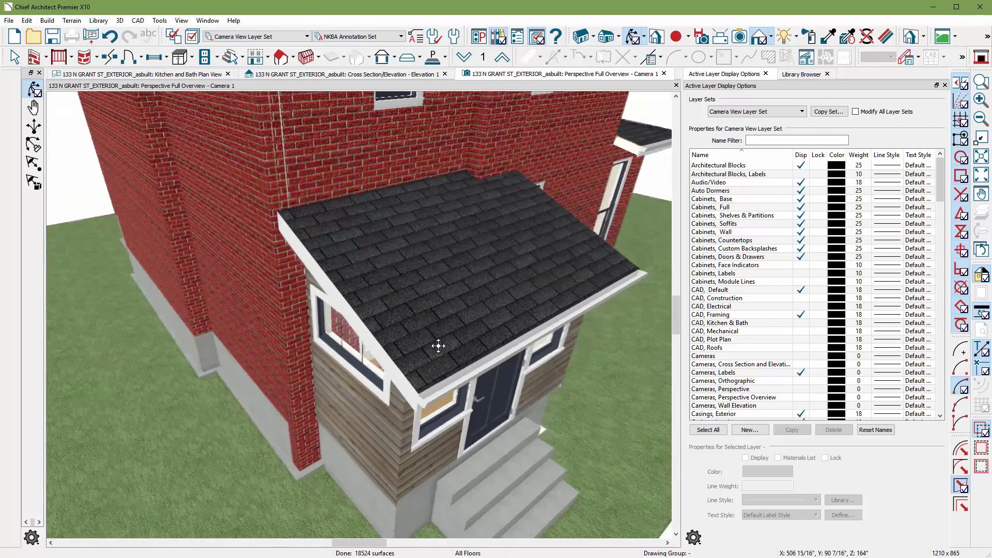
left_click_drag(448, 416, 443, 394)
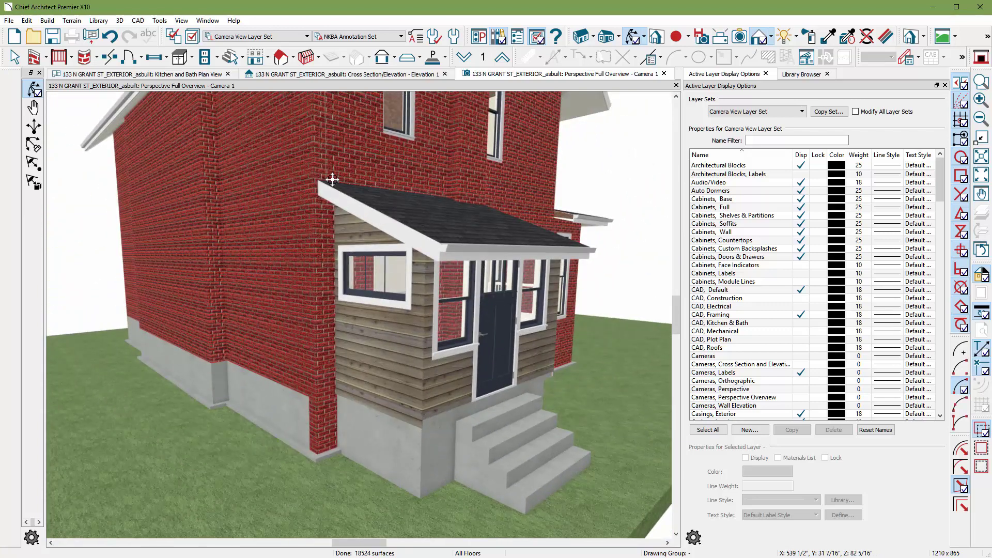
scroll(333, 182, "down", 4)
left_click_drag(444, 235, 272, 246)
left_click_drag(403, 266, 537, 379)
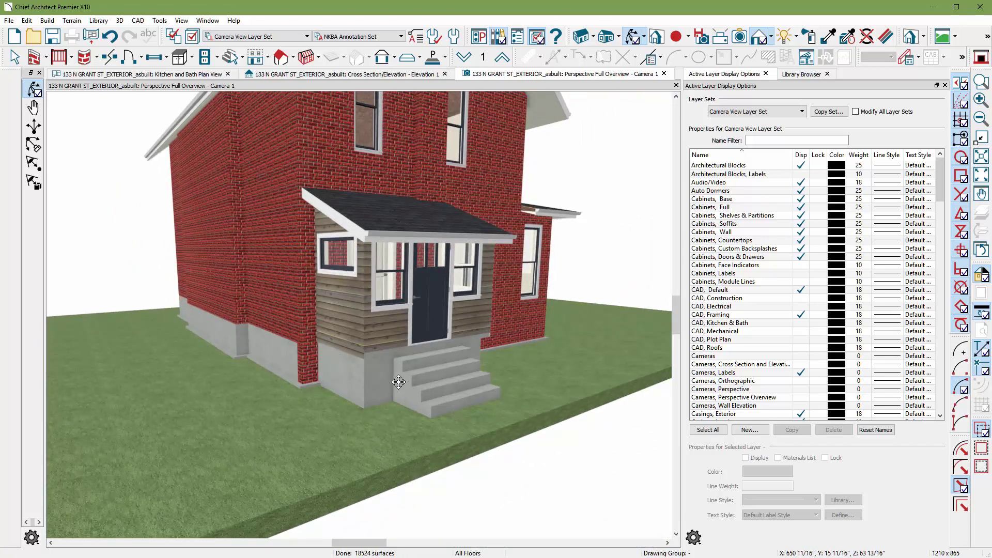
scroll(395, 376, "up", 1)
mouse_move(392, 372)
left_mouse_down()
mouse_move(460, 338)
mouse_move(376, 262)
mouse_move(367, 377)
mouse_move(405, 385)
mouse_move(409, 375)
left_mouse_up()
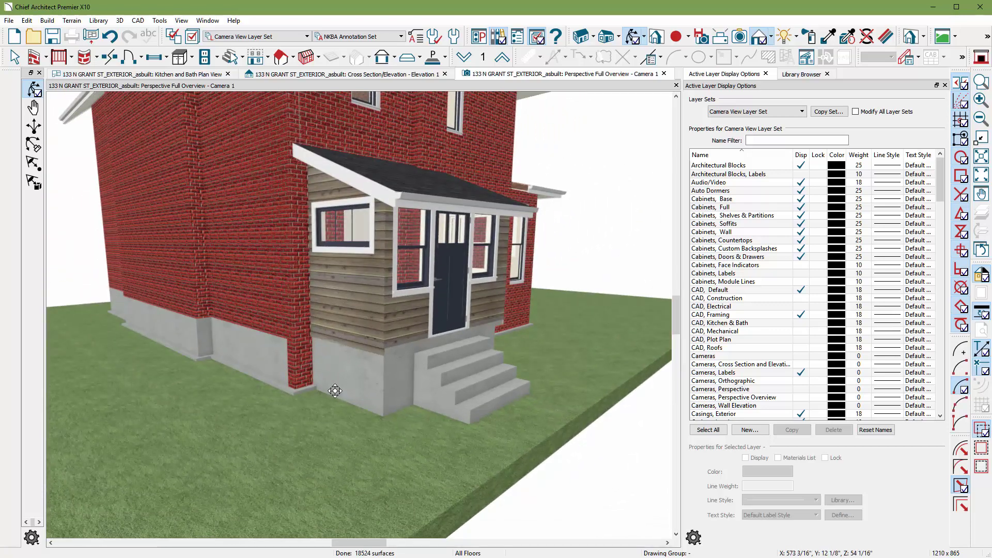